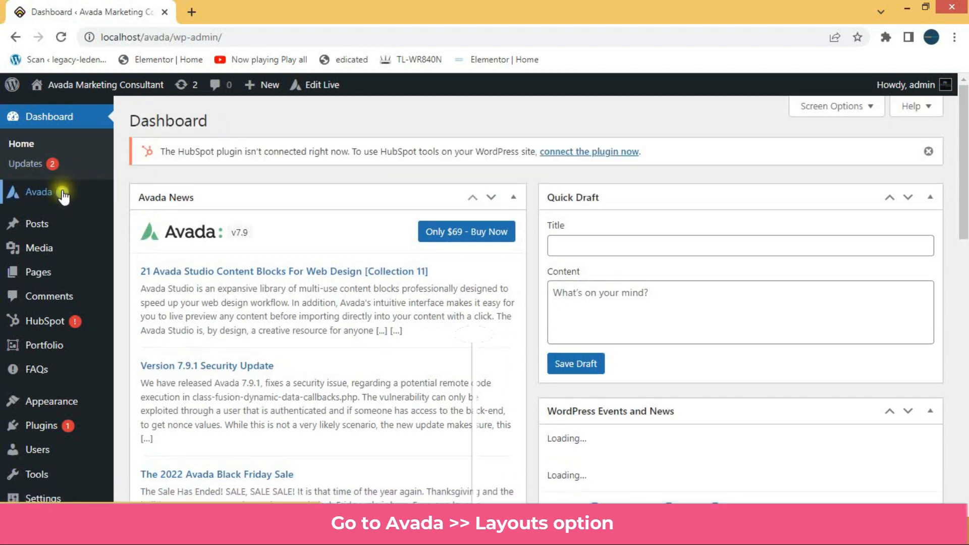
Step: Go to Avada's Layouts page and open the Global Footer section of the Global Layout for editing
{"action": "mouse_move", "coordinate": [41, 201]}
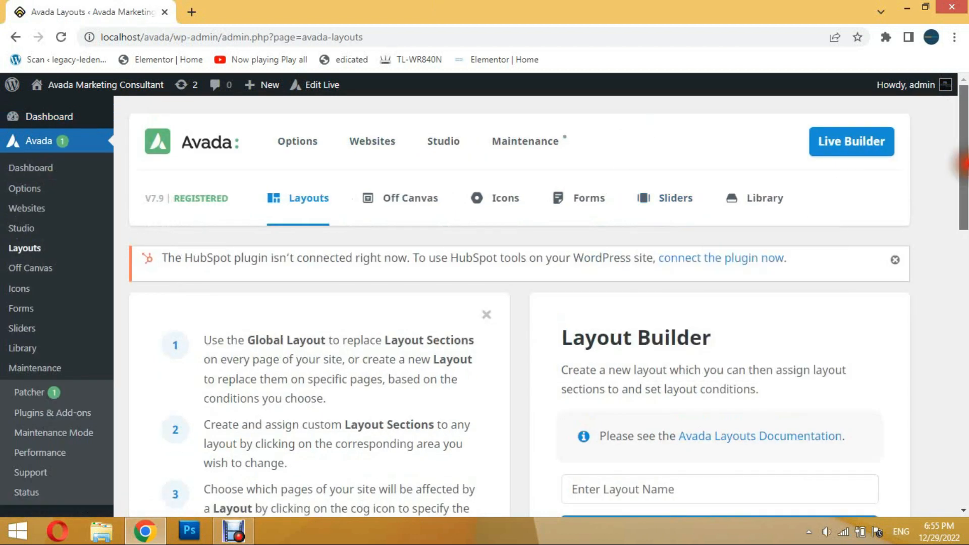
{"action": "left_click_drag", "start_coordinate": [964, 164], "coordinate": [964, 312]}
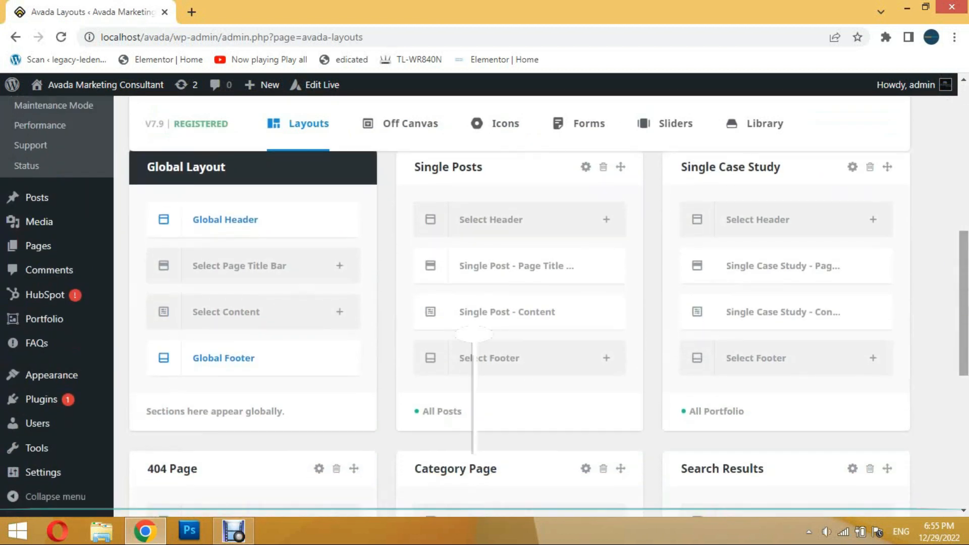
{"action": "mouse_move", "coordinate": [277, 365]}
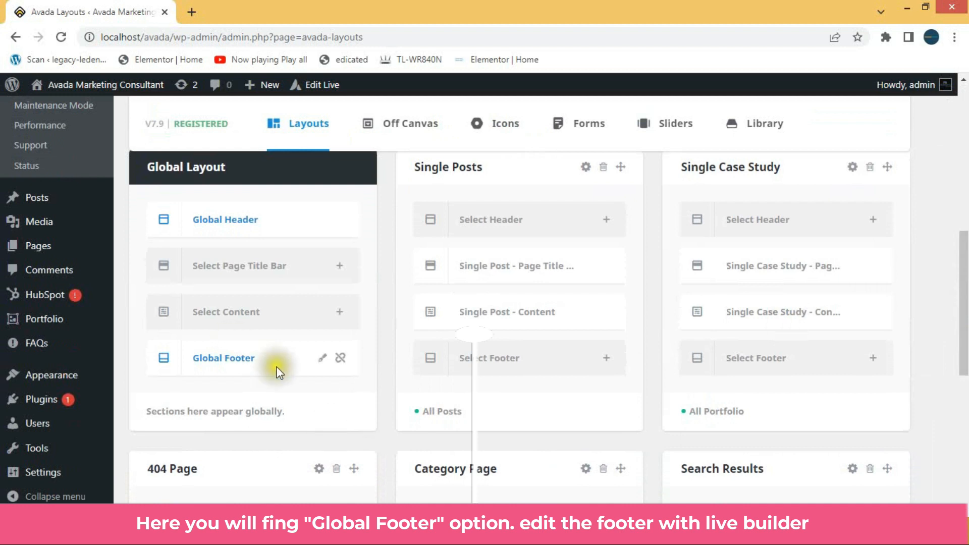
{"action": "left_click", "coordinate": [322, 360]}
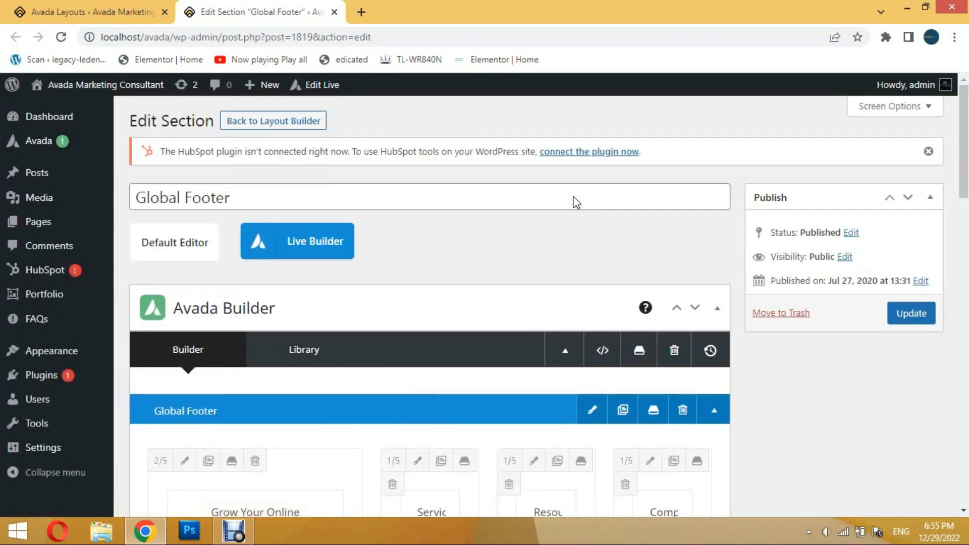
Step: Switch the Global Footer section to the Live Builder and accept the redirect to the front-end builder
{"action": "mouse_move", "coordinate": [962, 156]}
{"action": "left_mouse_down"}
{"action": "mouse_move", "coordinate": [965, 232]}
{"action": "mouse_move", "coordinate": [967, 161]}
{"action": "mouse_move", "coordinate": [955, 151]}
{"action": "left_mouse_up"}
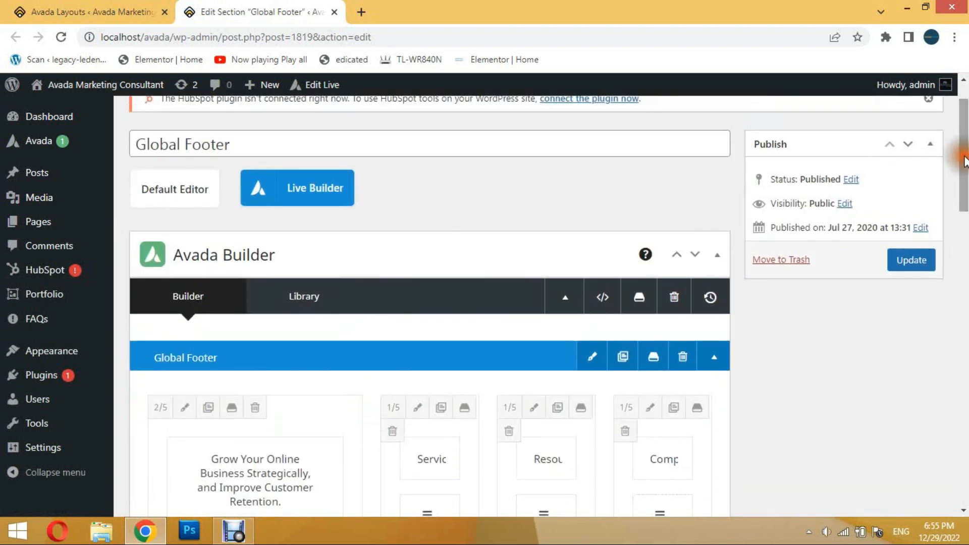
{"action": "left_click", "coordinate": [310, 191]}
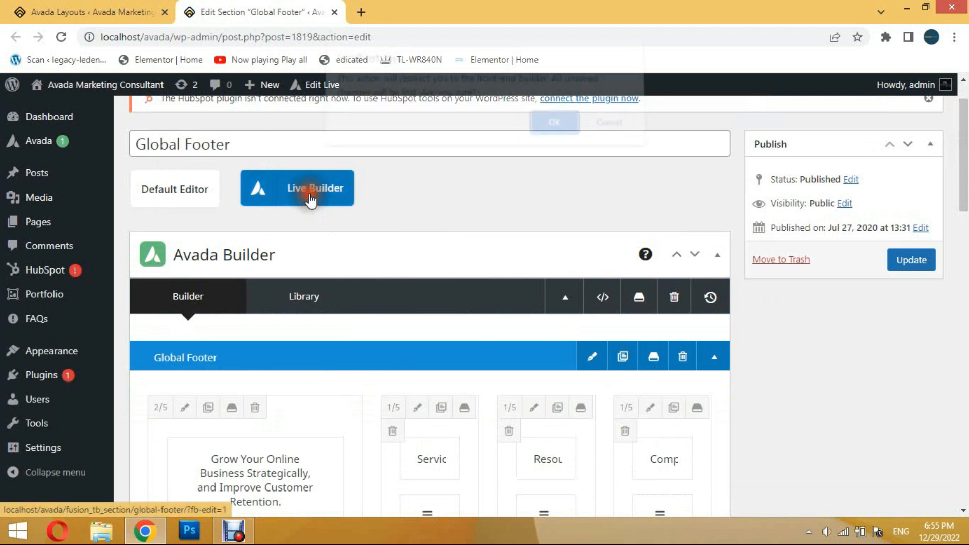
{"action": "left_click", "coordinate": [554, 132]}
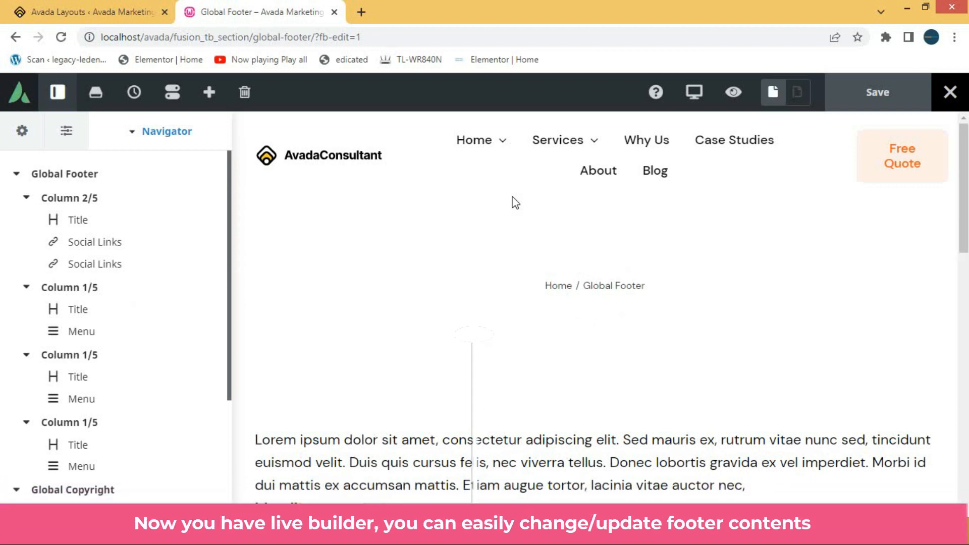
Step: Set the width of the footer's tagline column to 1/3 and slightly increase its top padding
{"action": "left_click_drag", "start_coordinate": [963, 207], "coordinate": [962, 415]}
{"action": "left_click", "coordinate": [266, 288]}
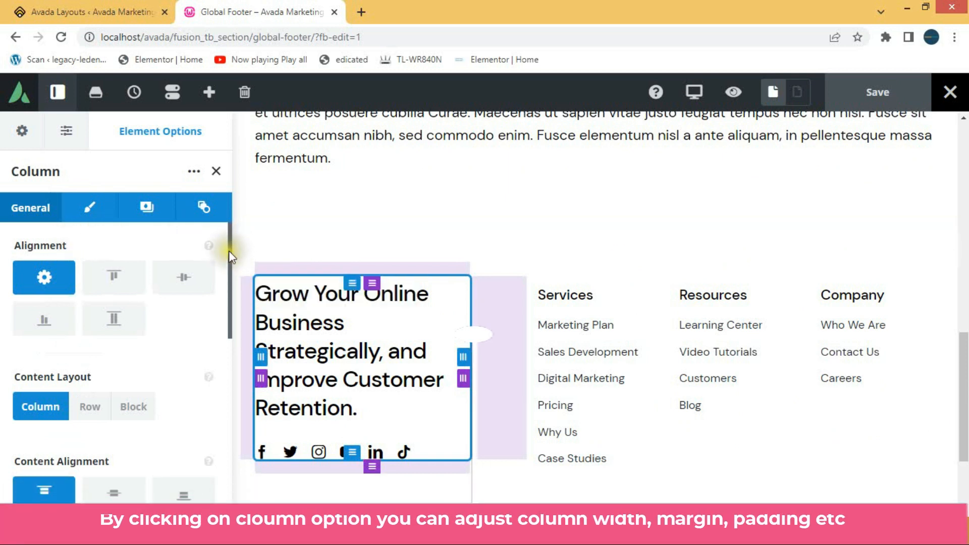
{"action": "mouse_move", "coordinate": [229, 254]}
{"action": "left_mouse_down"}
{"action": "mouse_move", "coordinate": [226, 437]}
{"action": "mouse_move", "coordinate": [223, 246]}
{"action": "left_mouse_up"}
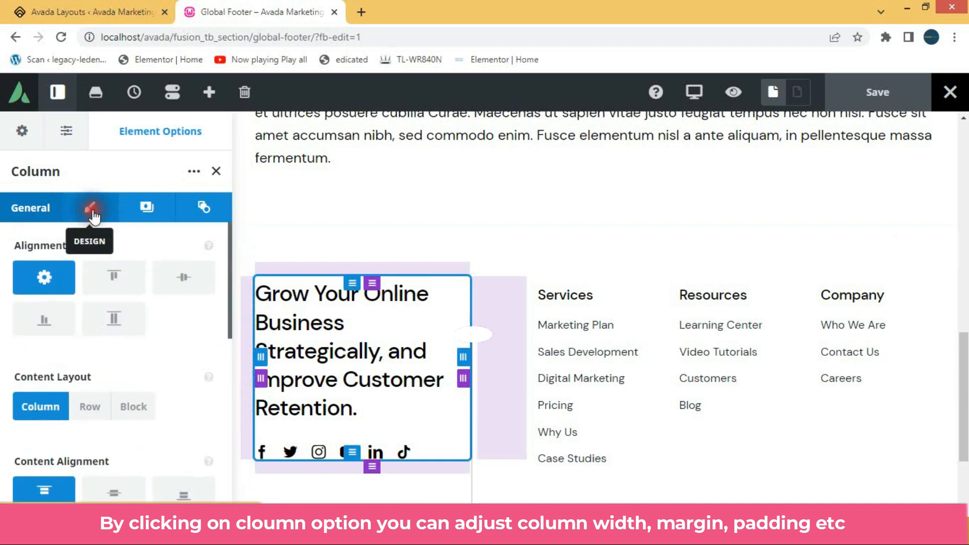
{"action": "left_click", "coordinate": [92, 209]}
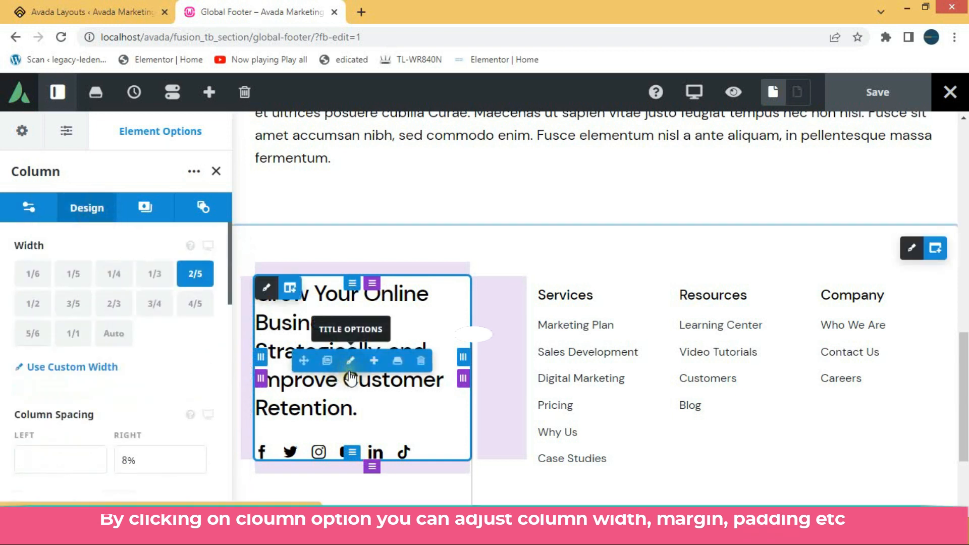
{"action": "left_click", "coordinate": [121, 281]}
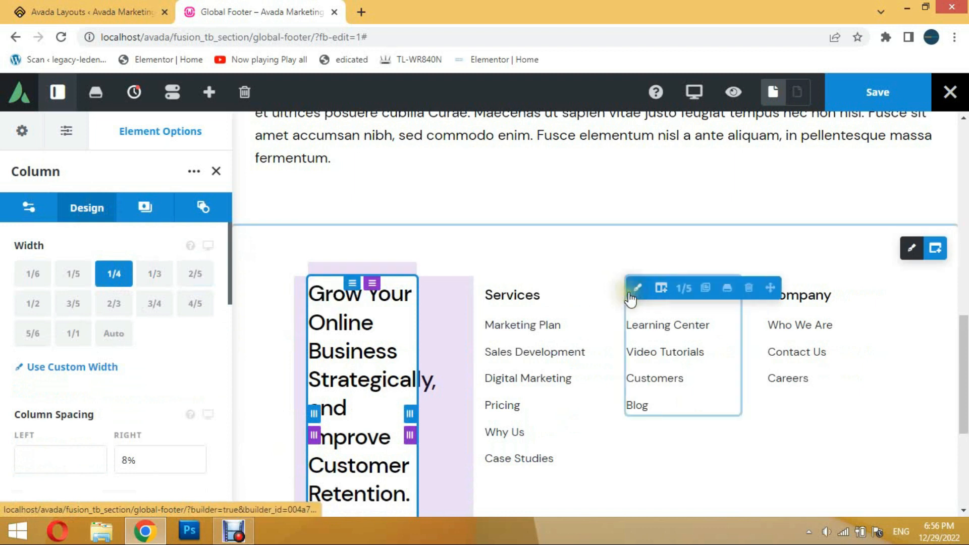
{"action": "left_click", "coordinate": [159, 276]}
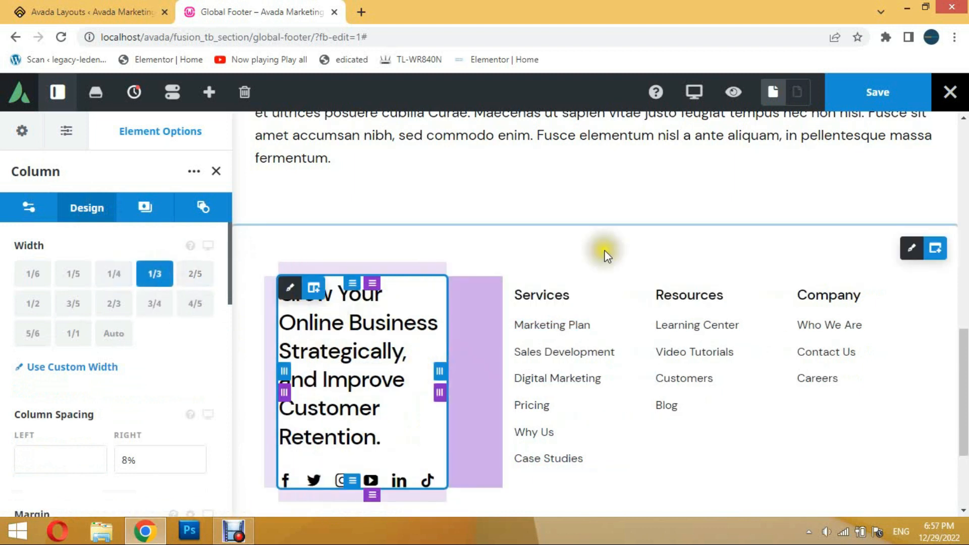
{"action": "mouse_move", "coordinate": [438, 370]}
{"action": "left_mouse_down"}
{"action": "mouse_move", "coordinate": [418, 372]}
{"action": "mouse_move", "coordinate": [473, 373]}
{"action": "mouse_move", "coordinate": [437, 374]}
{"action": "left_mouse_up"}
{"action": "mouse_move", "coordinate": [350, 281]}
{"action": "left_mouse_down"}
{"action": "mouse_move", "coordinate": [350, 294]}
{"action": "mouse_move", "coordinate": [350, 282]}
{"action": "left_mouse_up"}
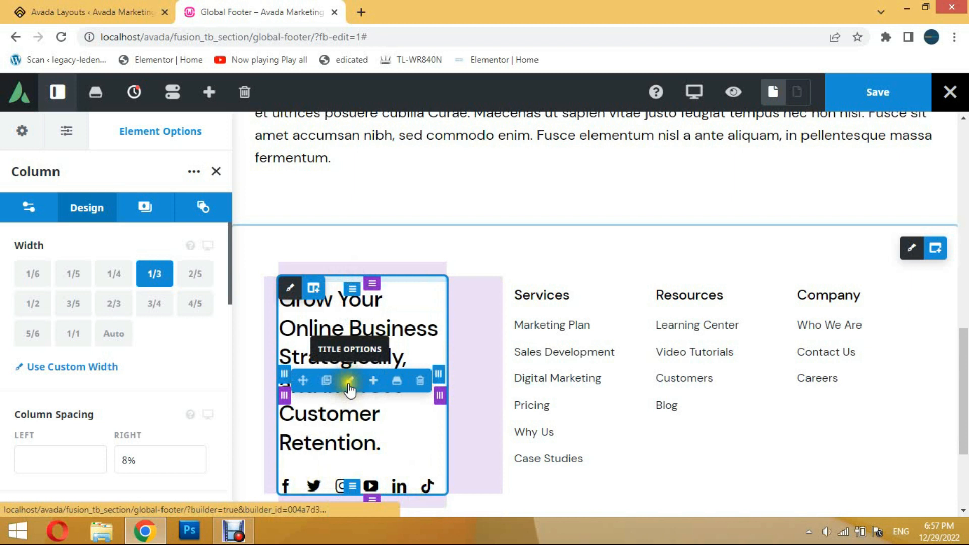
Step: Set the alignment of the footer's "Grow Your Online Business Strategically" title to Center
{"action": "left_click", "coordinate": [352, 389]}
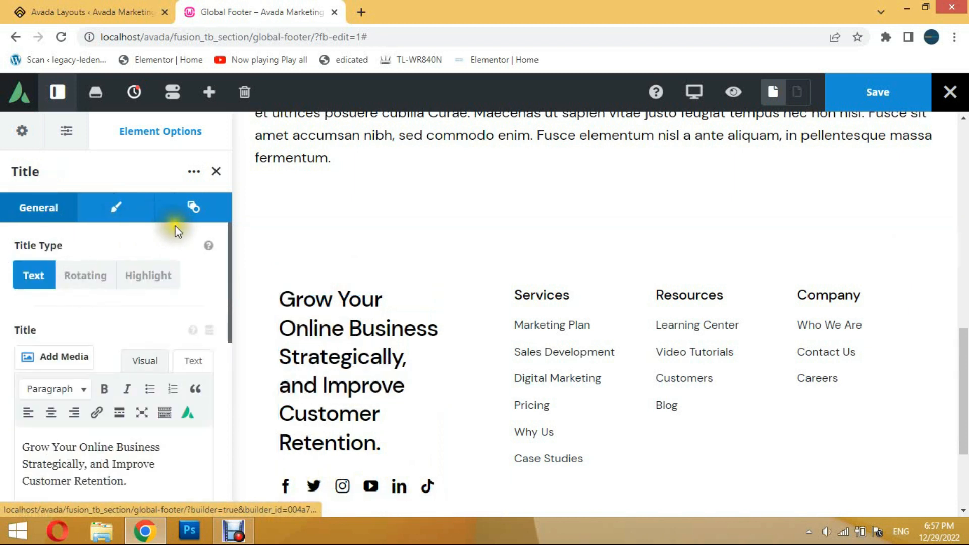
{"action": "left_click_drag", "start_coordinate": [229, 258], "coordinate": [202, 252]}
{"action": "left_click", "coordinate": [119, 209]}
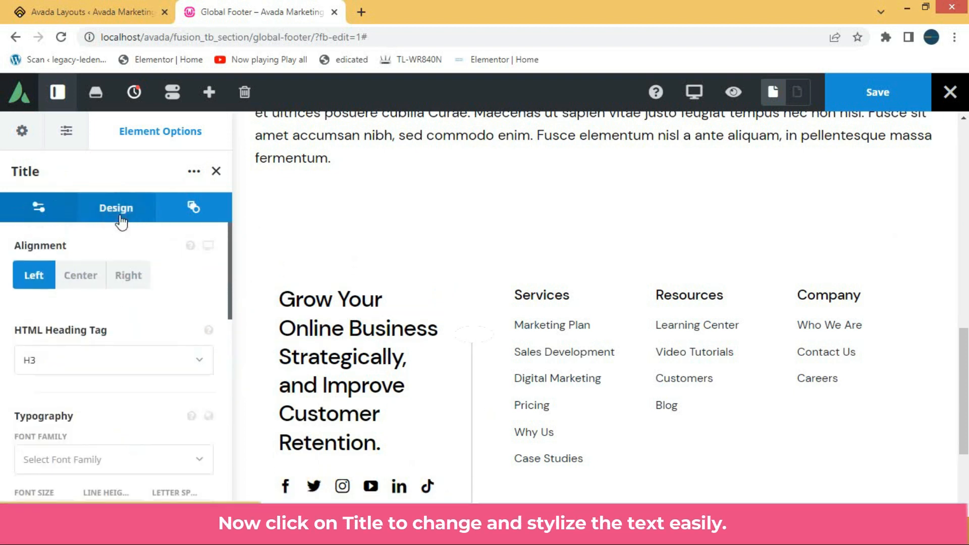
{"action": "left_click", "coordinate": [81, 275]}
{"action": "left_click", "coordinate": [128, 275]}
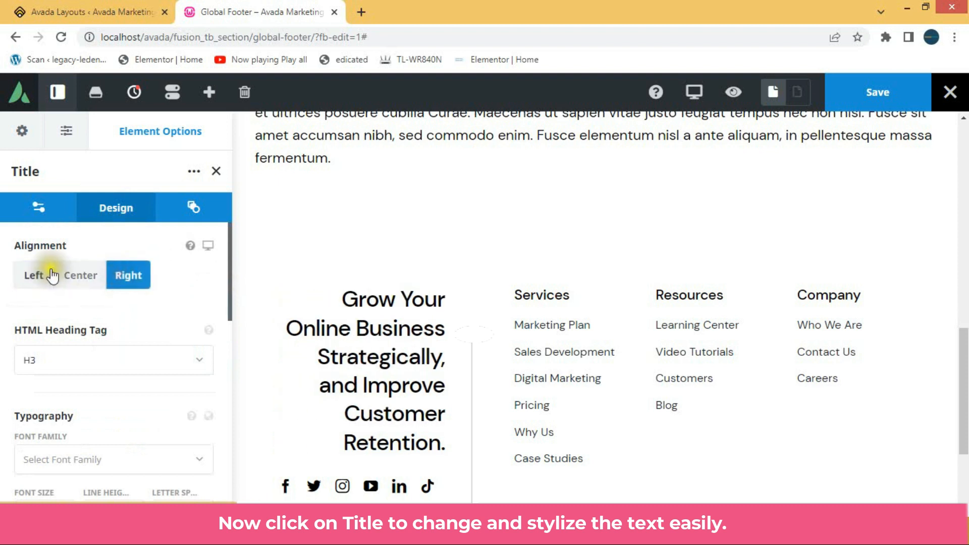
{"action": "left_click", "coordinate": [83, 275]}
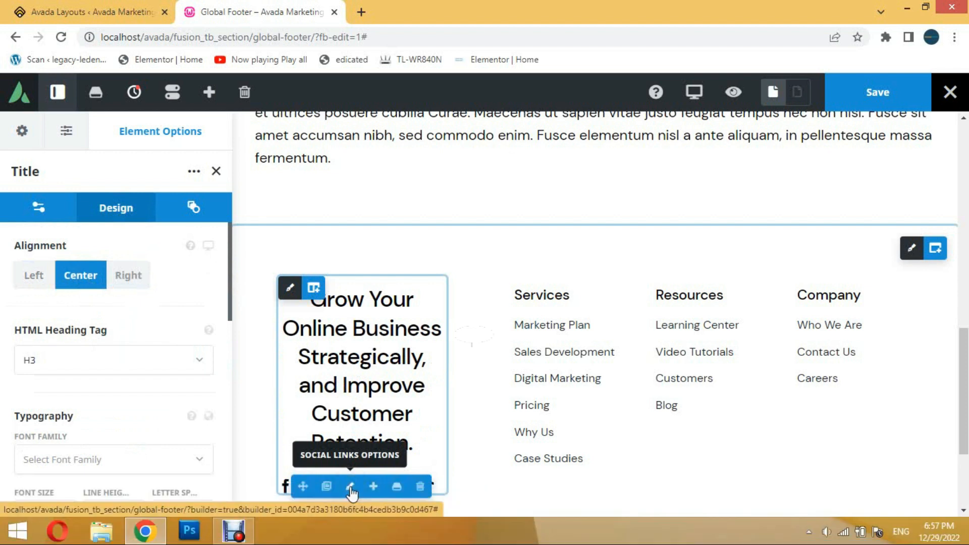
Step: Fill the footer's social links with placeholders: ## for Blogger, ## for Deviantart and # for Discord
{"action": "left_click", "coordinate": [350, 487]}
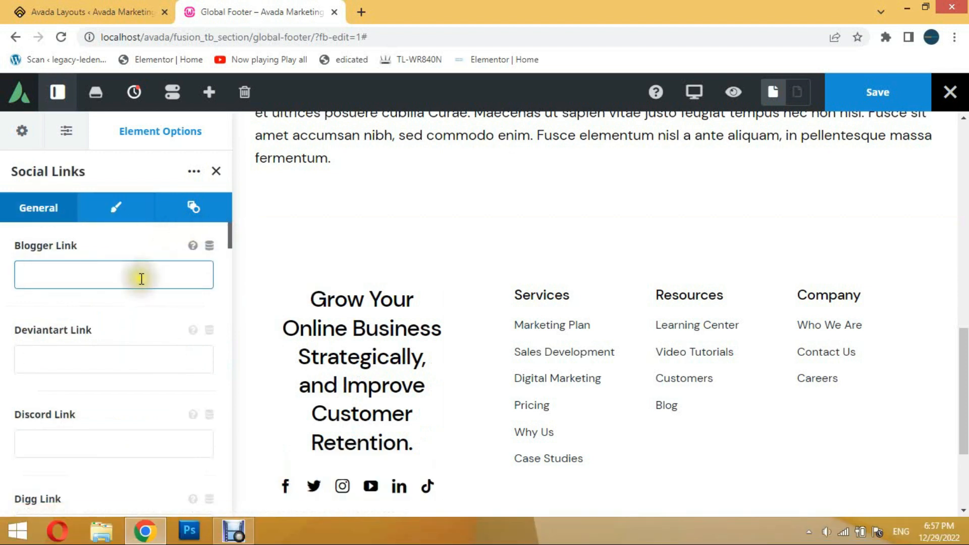
{"action": "type", "text": "##"}
{"action": "left_click", "coordinate": [89, 359]}
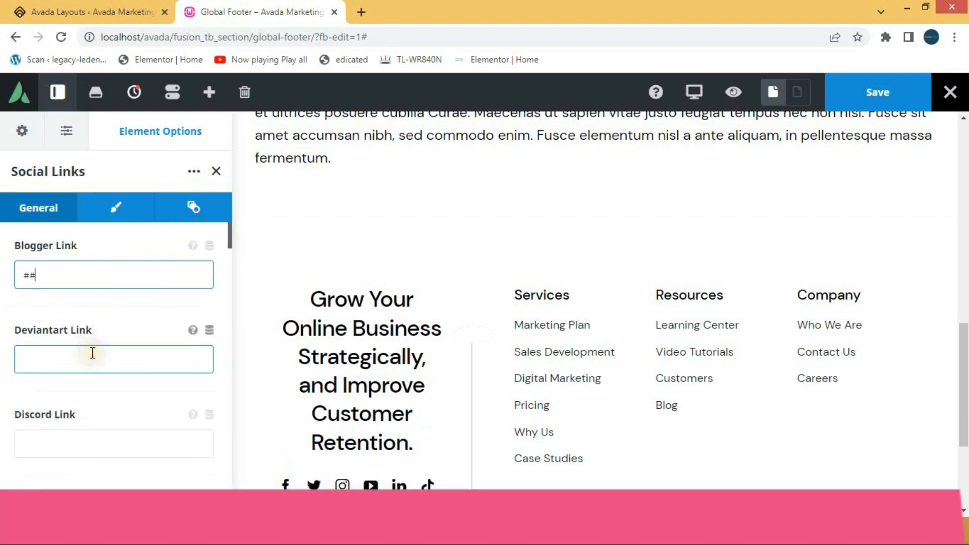
{"action": "type", "text": "#"}
{"action": "left_click", "coordinate": [67, 438]}
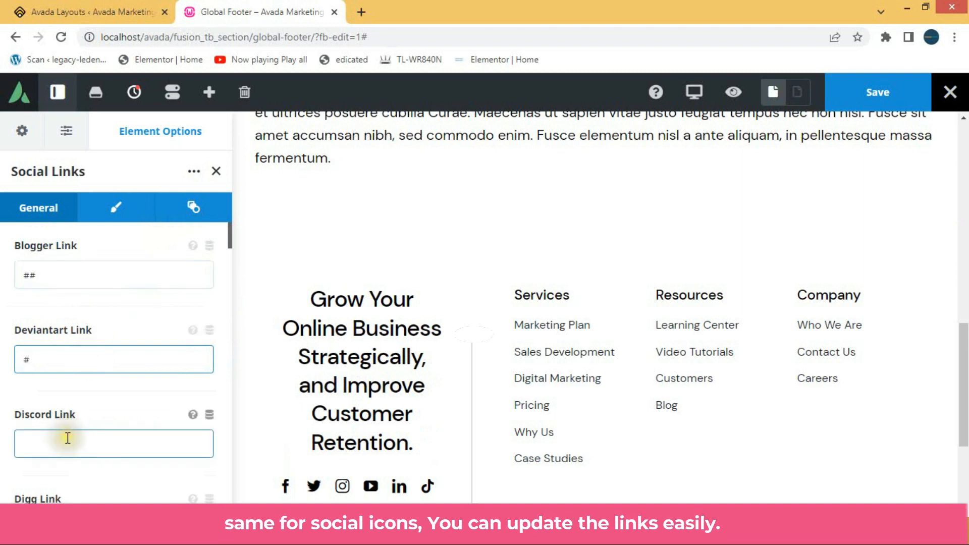
{"action": "left_click", "coordinate": [67, 439]}
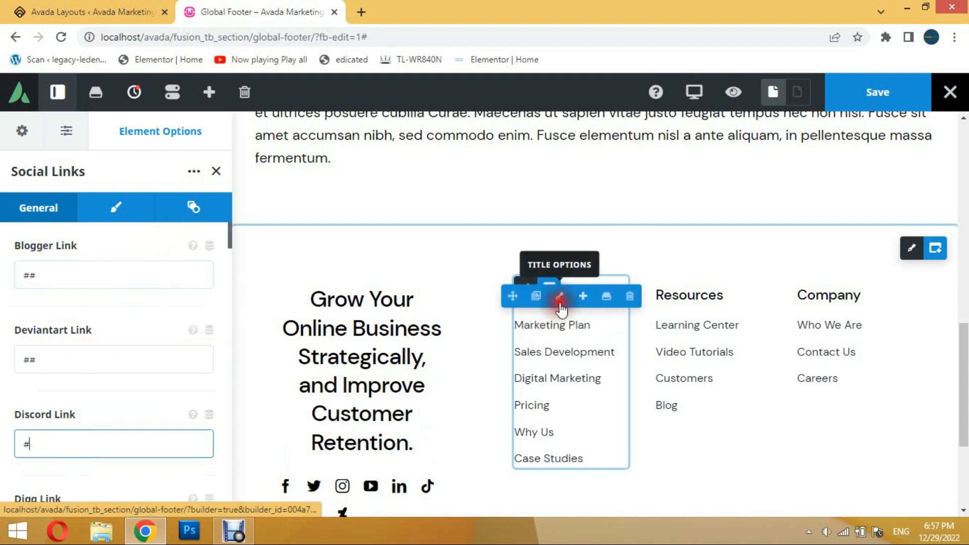
Step: Change the font color of the footer's Services title to orange #e06b4e
{"action": "left_click", "coordinate": [559, 298]}
{"action": "left_click", "coordinate": [116, 207]}
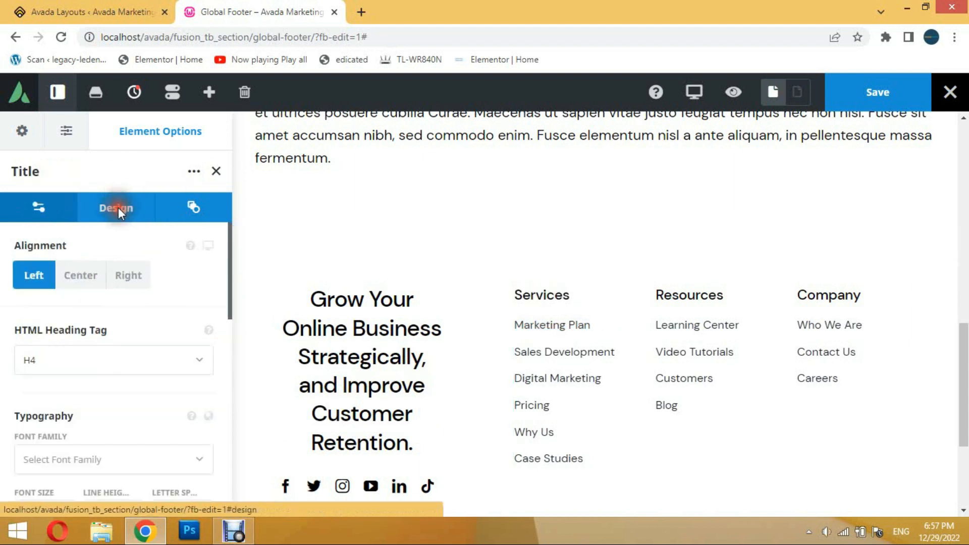
{"action": "left_click_drag", "start_coordinate": [228, 243], "coordinate": [227, 360]}
{"action": "left_click", "coordinate": [27, 306]}
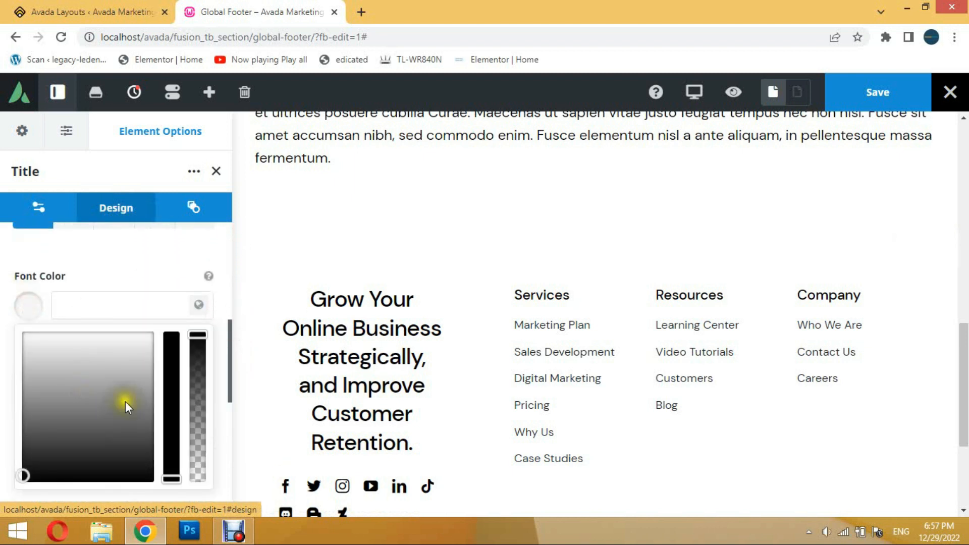
{"action": "left_click", "coordinate": [114, 408]}
{"action": "left_click", "coordinate": [26, 411]}
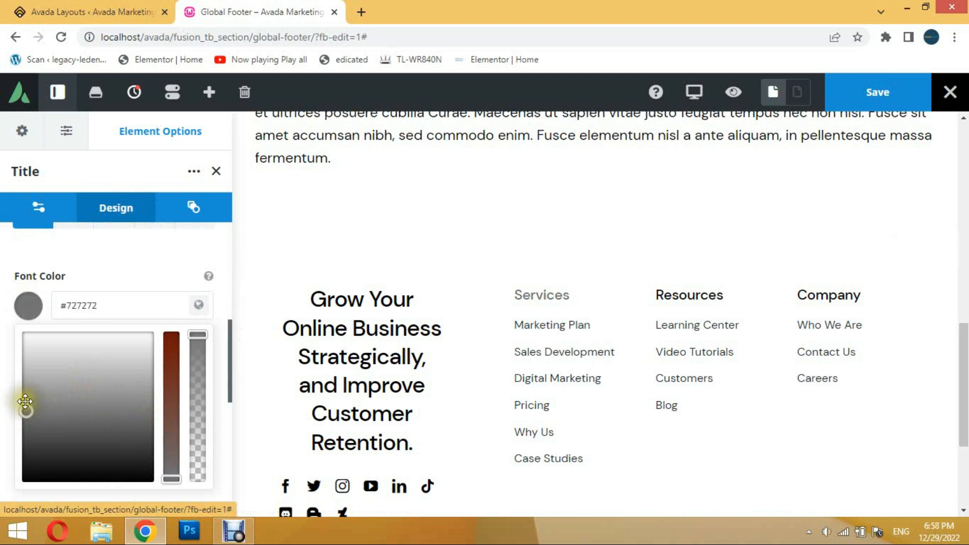
{"action": "left_click", "coordinate": [172, 385]}
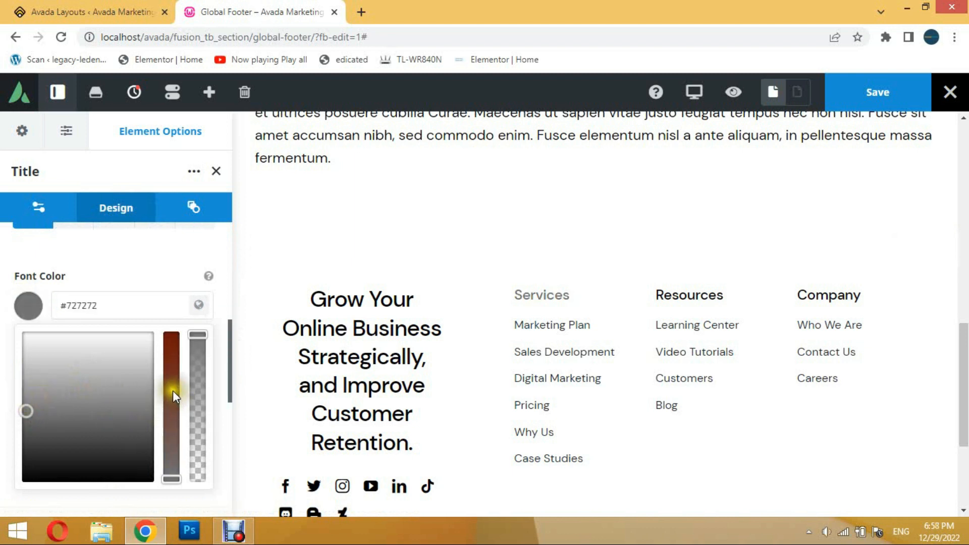
{"action": "left_click", "coordinate": [61, 356]}
{"action": "left_click", "coordinate": [27, 350]}
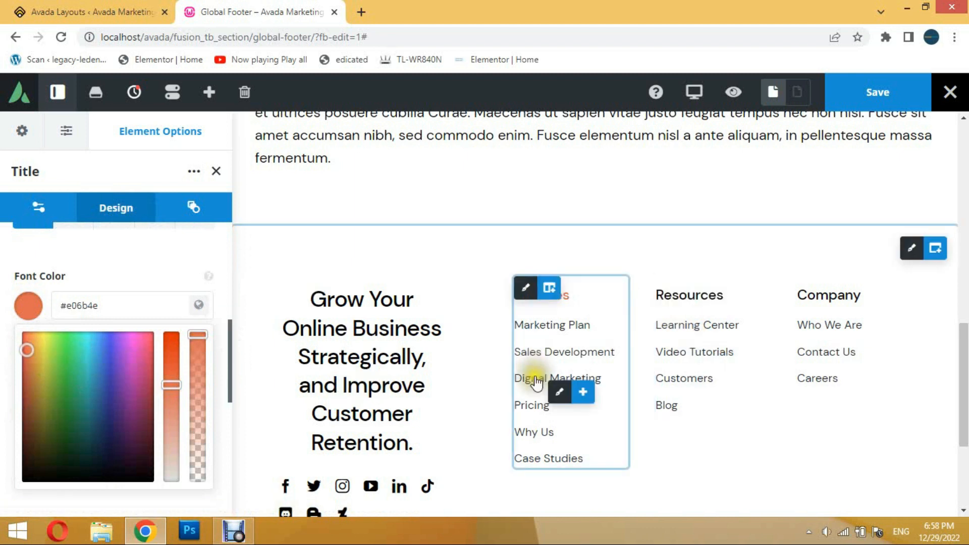
Step: Try Global Footer - Resources as the menu under the Services title, and set it to Global Footer - Company
{"action": "left_click", "coordinate": [559, 393]}
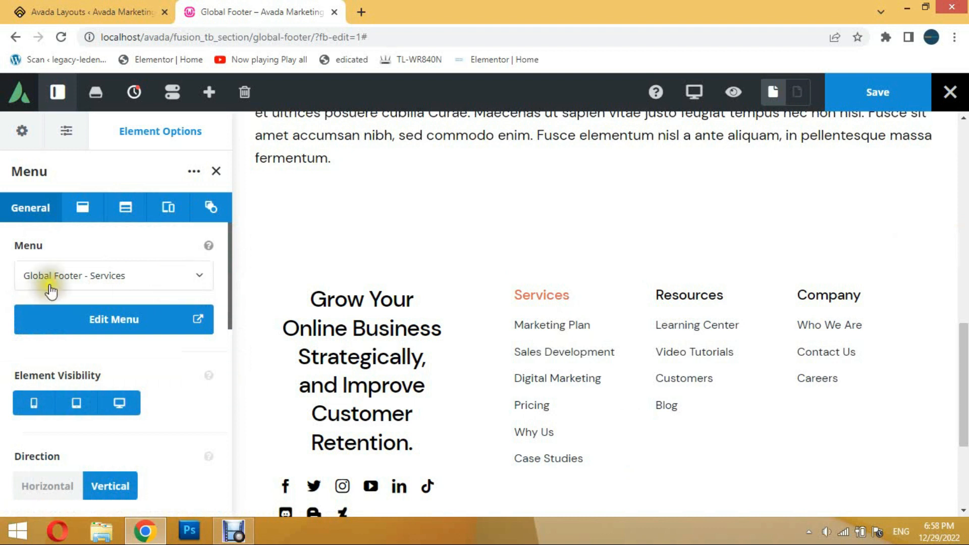
{"action": "left_click", "coordinate": [176, 278]}
{"action": "left_click", "coordinate": [129, 334]}
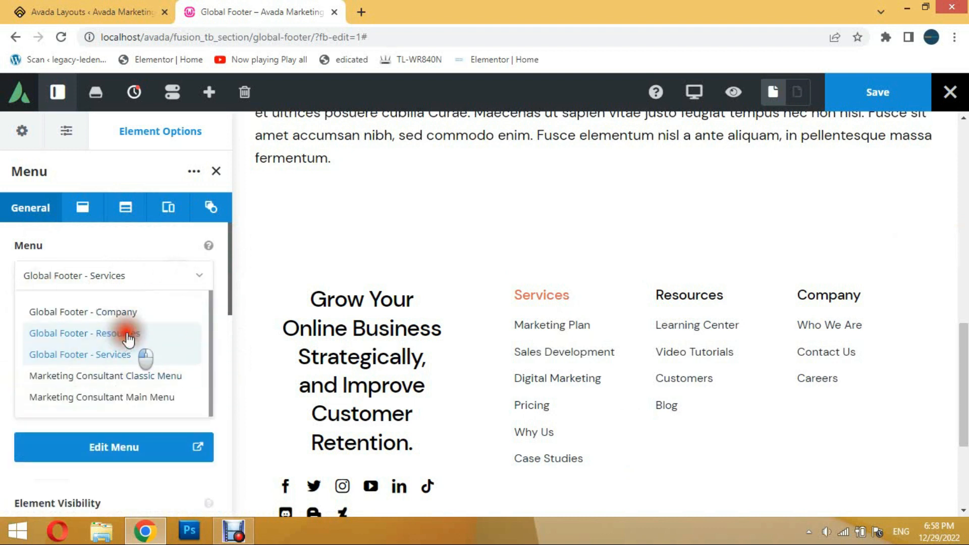
{"action": "left_click", "coordinate": [162, 278]}
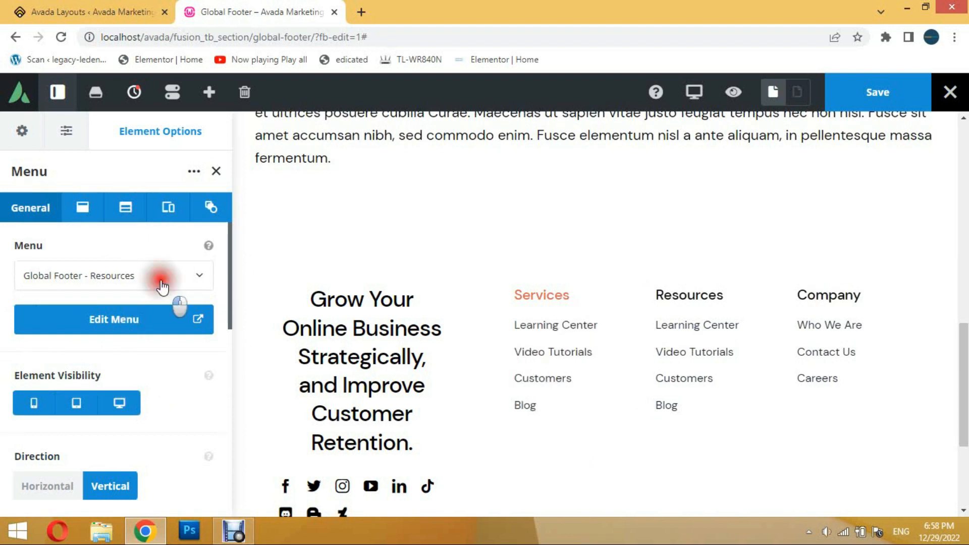
{"action": "left_click", "coordinate": [131, 315]}
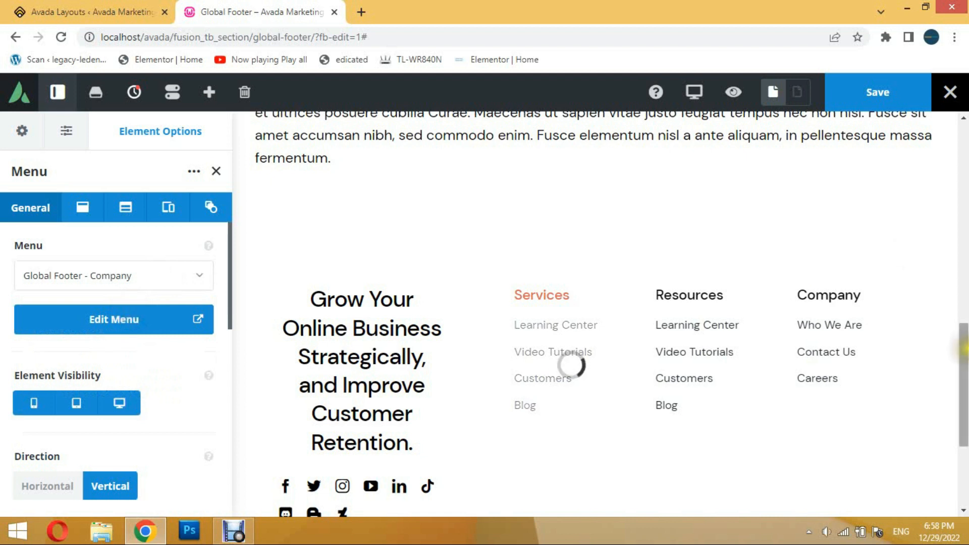
Step: Examine the content options of the subfooter's copyright text block and its e-mail text block
{"action": "left_click_drag", "start_coordinate": [963, 366], "coordinate": [964, 424]}
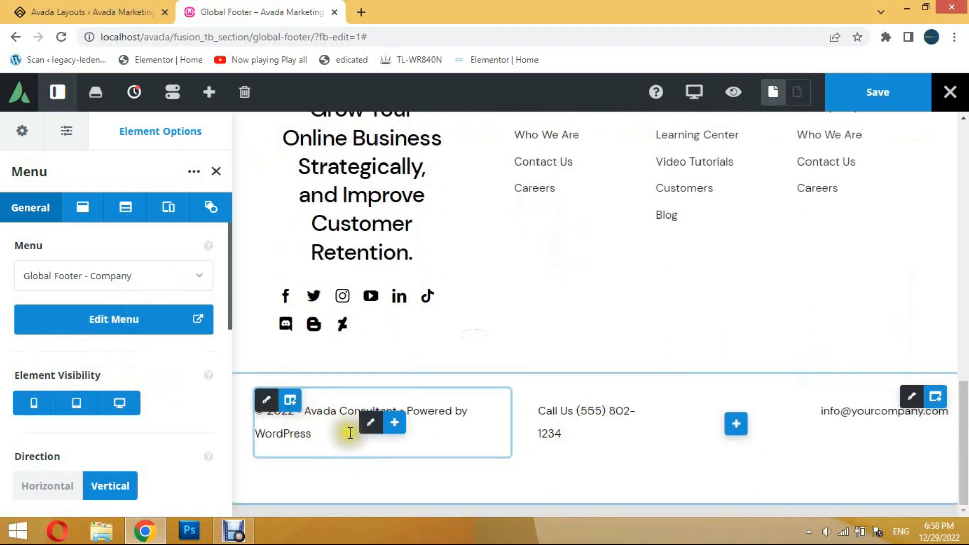
{"action": "left_click", "coordinate": [370, 426]}
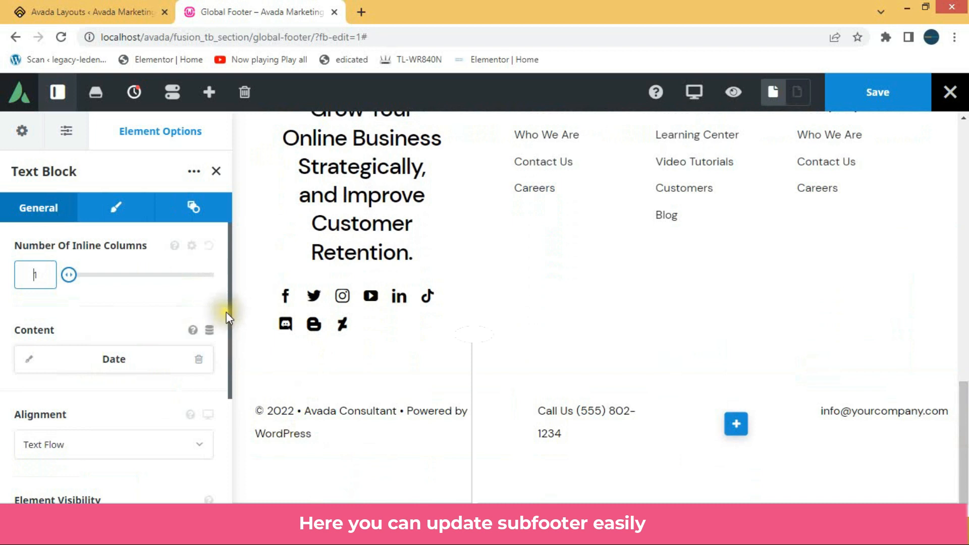
{"action": "left_click_drag", "start_coordinate": [228, 317], "coordinate": [233, 398]}
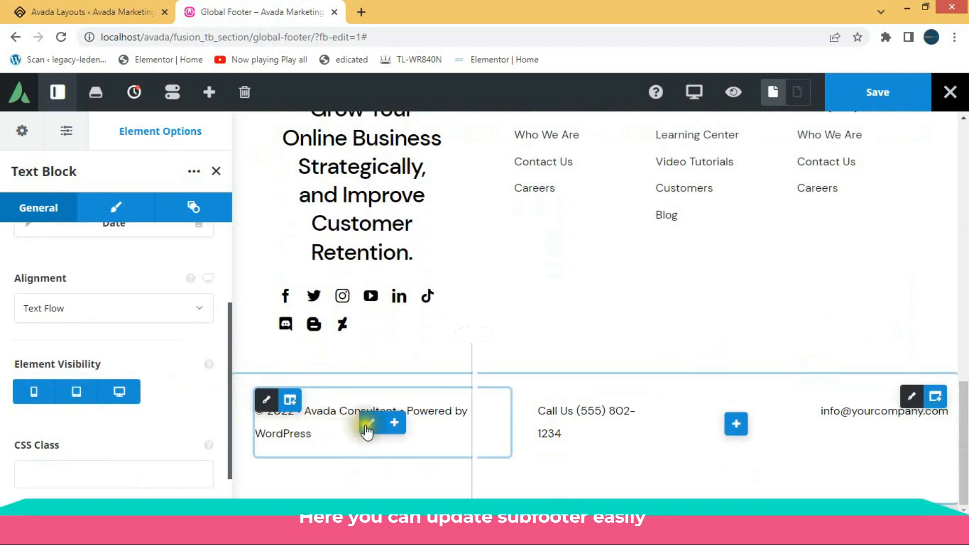
{"action": "left_click", "coordinate": [225, 282]}
{"action": "left_click_drag", "start_coordinate": [229, 311], "coordinate": [216, 236]}
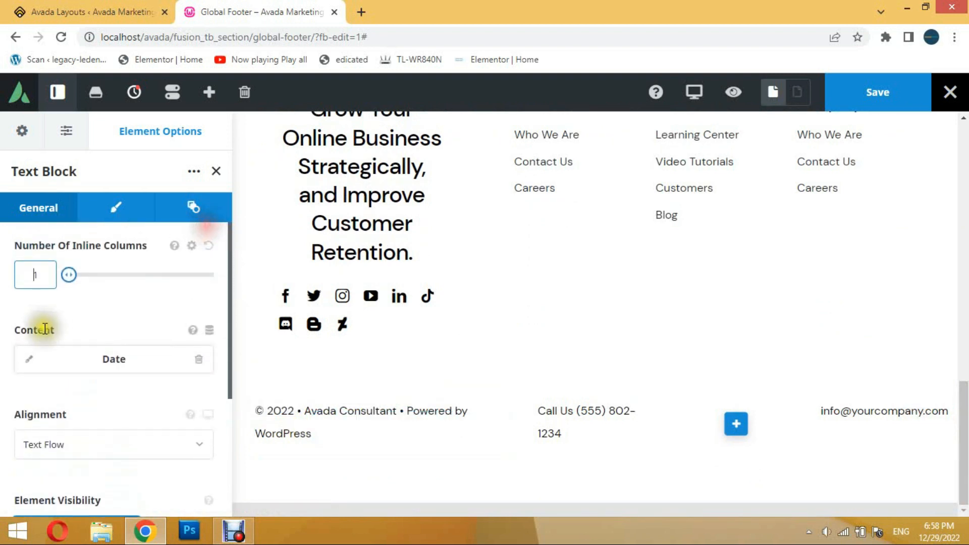
{"action": "left_click", "coordinate": [28, 361]}
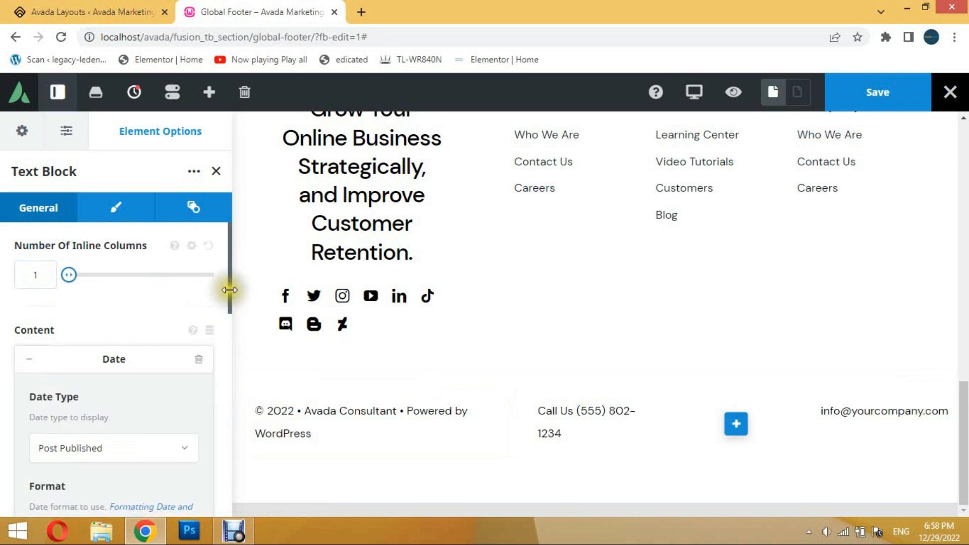
{"action": "left_click_drag", "start_coordinate": [228, 302], "coordinate": [220, 408]}
{"action": "left_click_drag", "start_coordinate": [35, 372], "coordinate": [180, 380]}
{"action": "mouse_move", "coordinate": [817, 434]}
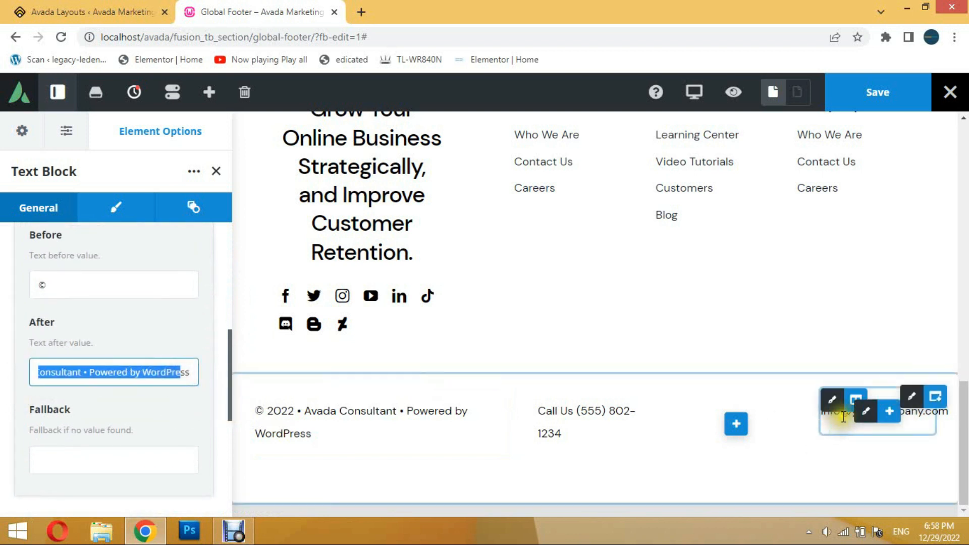
{"action": "left_click", "coordinate": [864, 420]}
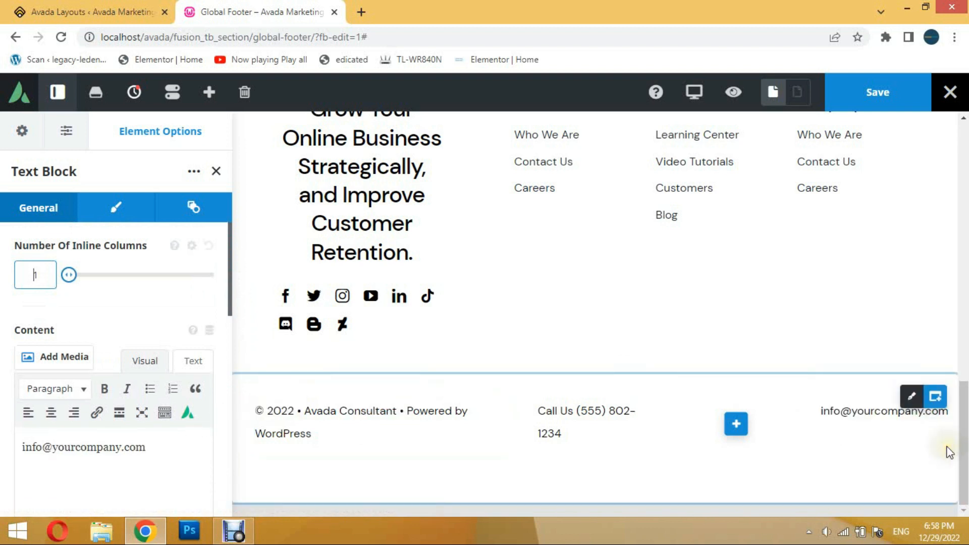
Step: Delete the subfooter's phone and copyright columns, and remove the rest of the subfooter container
{"action": "mouse_move", "coordinate": [957, 433]}
{"action": "left_mouse_down"}
{"action": "mouse_move", "coordinate": [945, 348]}
{"action": "mouse_move", "coordinate": [964, 433]}
{"action": "left_mouse_up"}
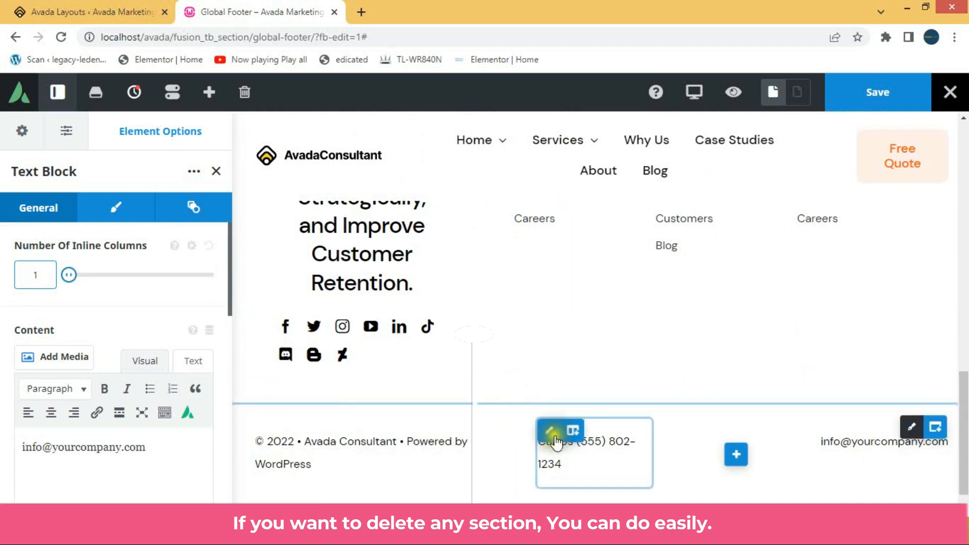
{"action": "left_click", "coordinate": [670, 430]}
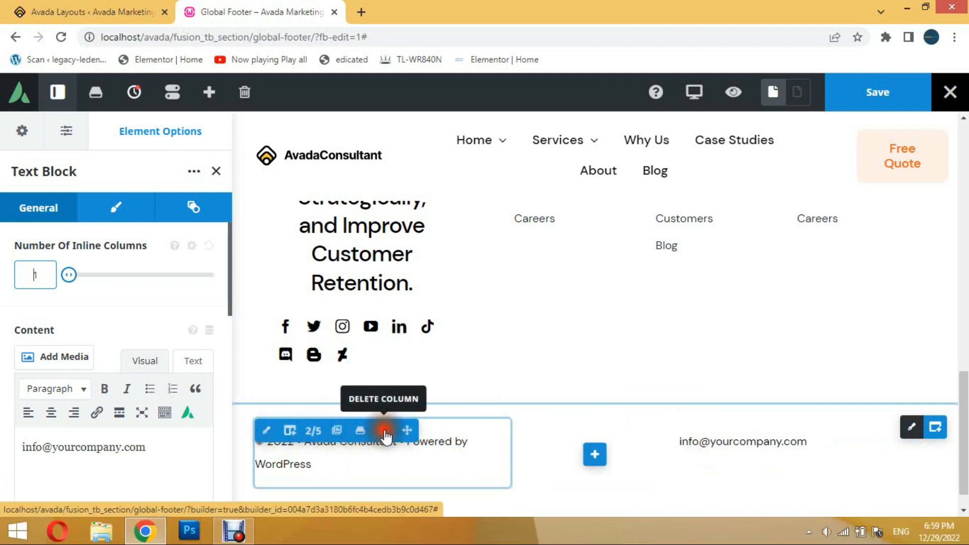
{"action": "left_click", "coordinate": [384, 430]}
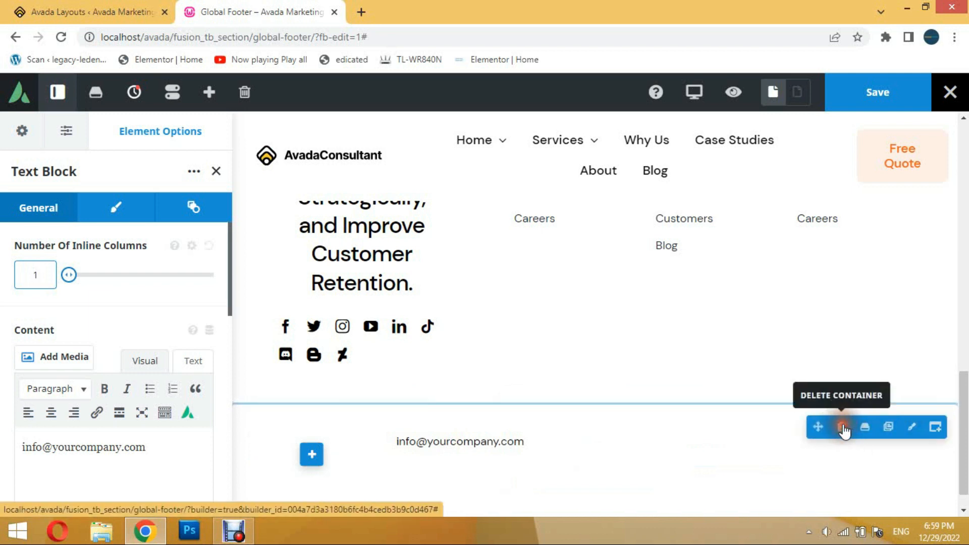
{"action": "left_click", "coordinate": [843, 429]}
Step: Set the Global Footer container's background color to dark gray #2b2b2b
{"action": "left_click_drag", "start_coordinate": [963, 446], "coordinate": [958, 401]}
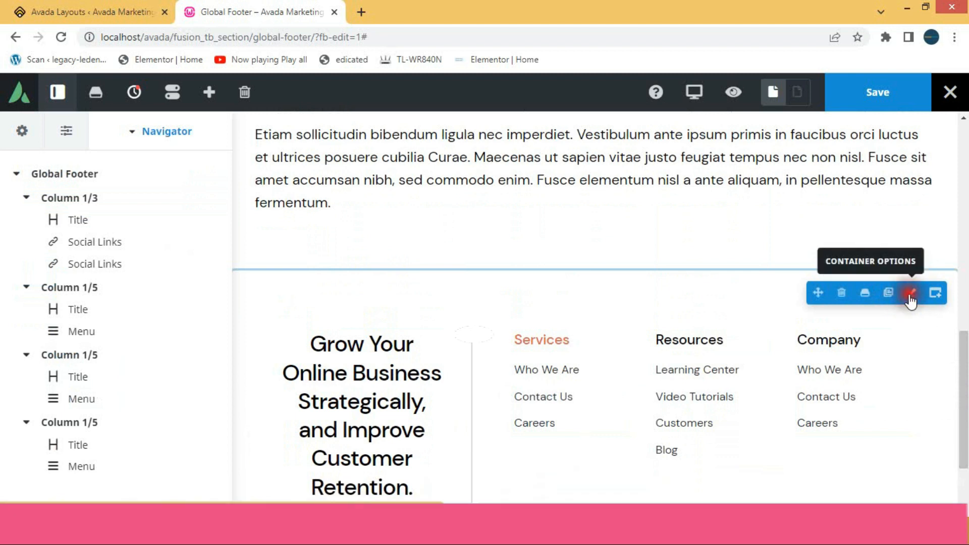
{"action": "left_click", "coordinate": [910, 294]}
{"action": "left_click_drag", "start_coordinate": [218, 283], "coordinate": [220, 235]}
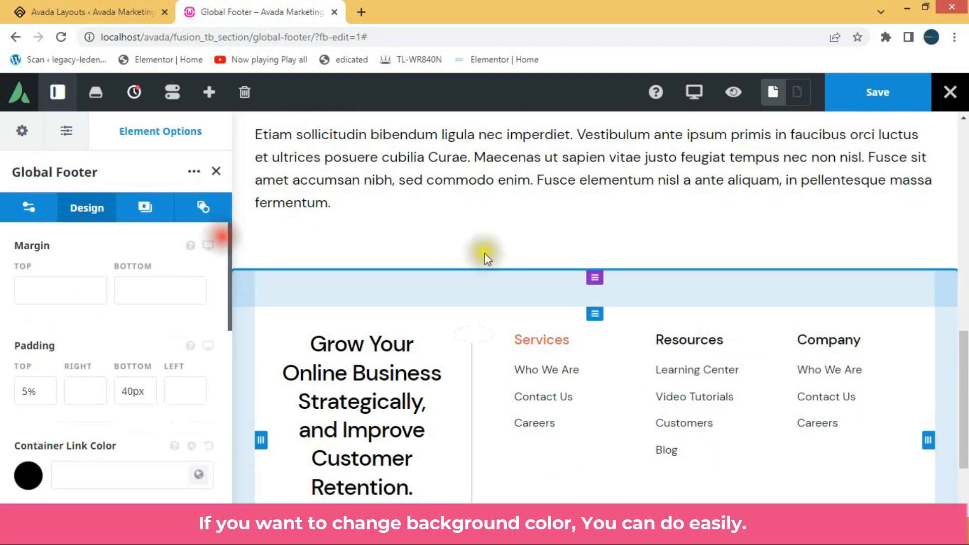
{"action": "mouse_move", "coordinate": [534, 329]}
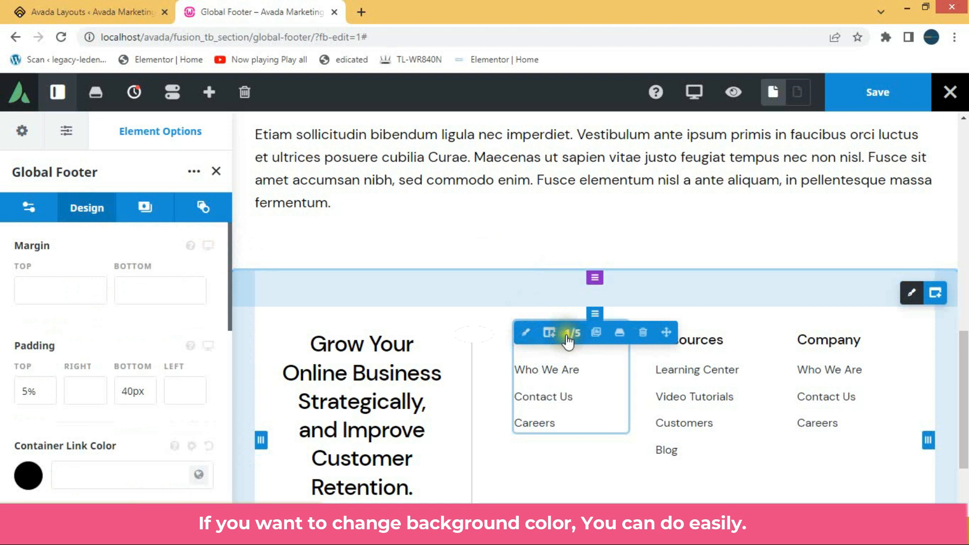
{"action": "mouse_move", "coordinate": [913, 302]}
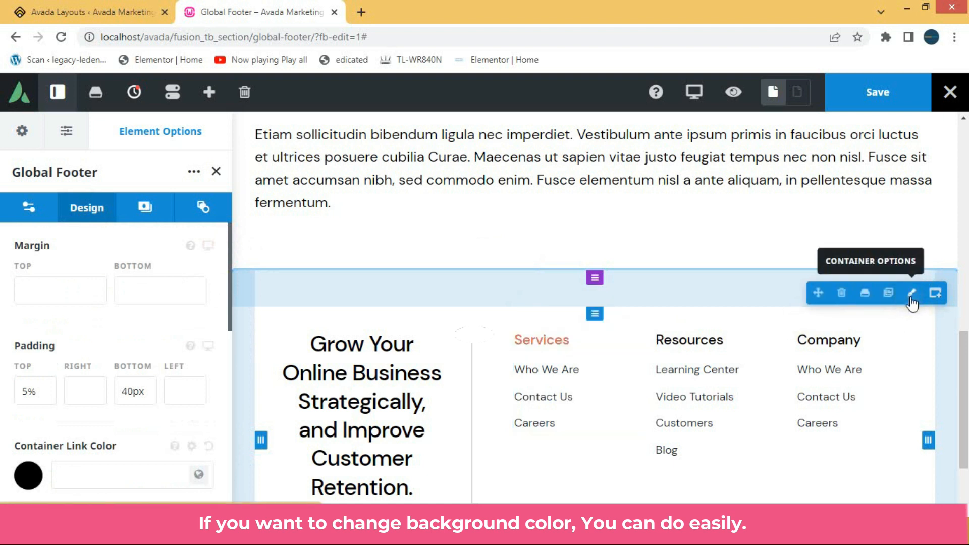
{"action": "left_click", "coordinate": [143, 208]}
{"action": "left_click", "coordinate": [48, 370]}
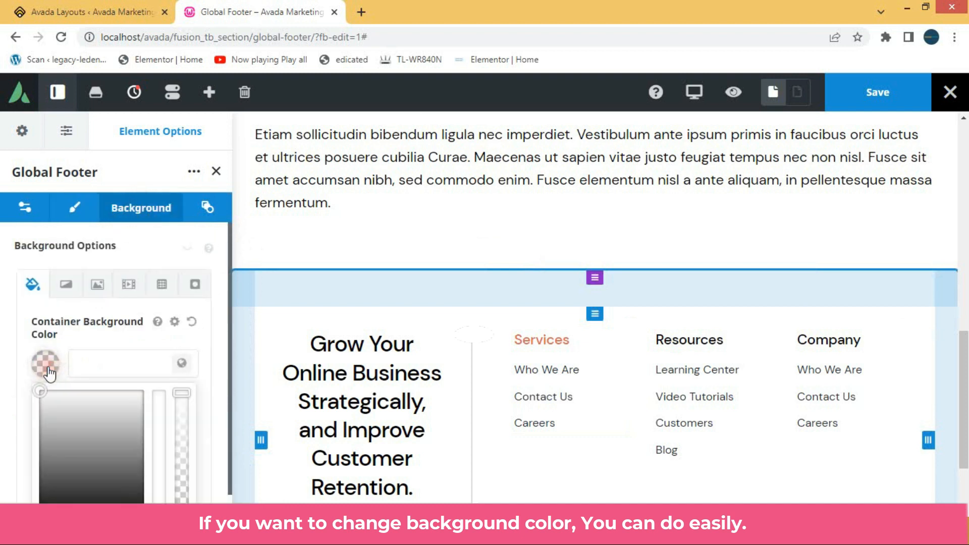
{"action": "left_click_drag", "start_coordinate": [64, 449], "coordinate": [30, 493]}
{"action": "left_click", "coordinate": [4, 459]}
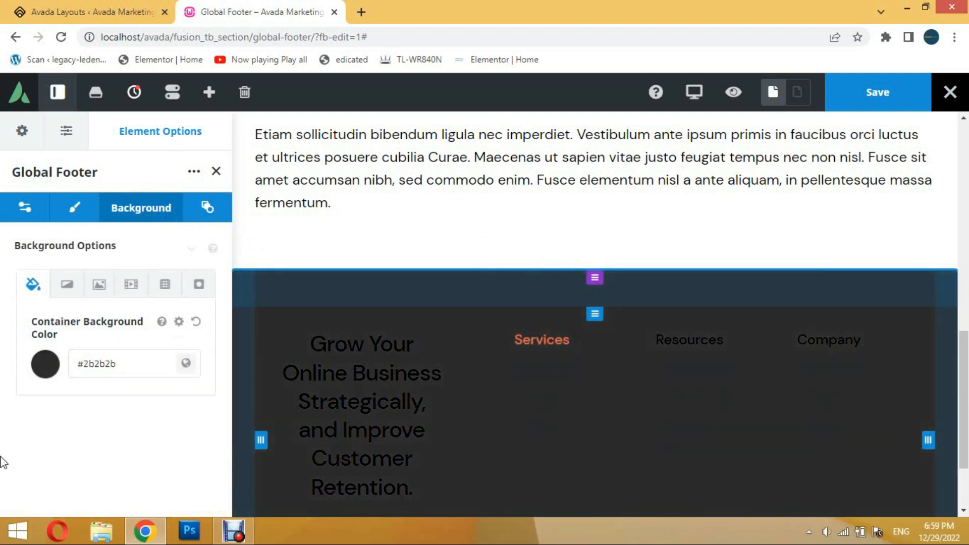
Step: Change the font color of the footer's "Grow Your Online Business Strategically" title to white #ffffff
{"action": "scroll", "coordinate": [965, 424], "scroll_direction": "down", "scroll_amount": 3}
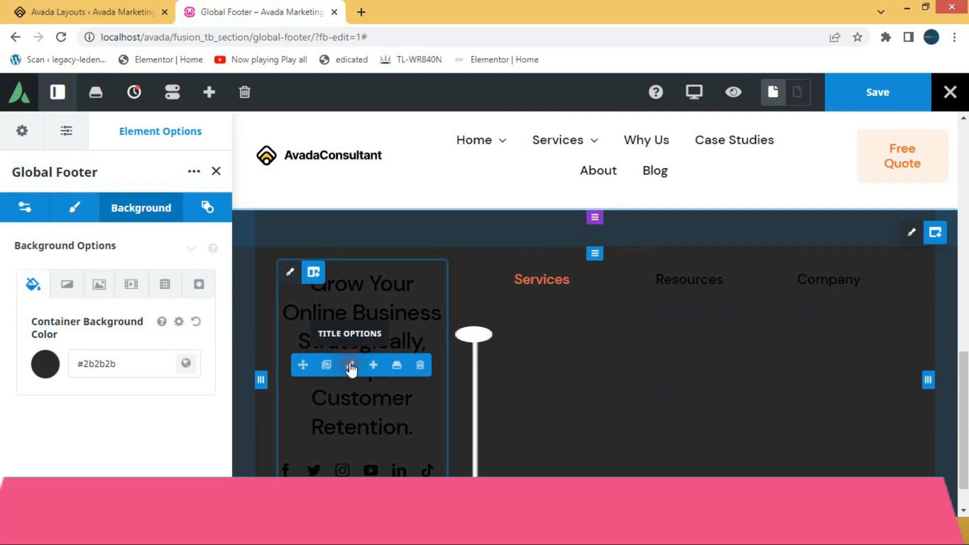
{"action": "left_click", "coordinate": [351, 365]}
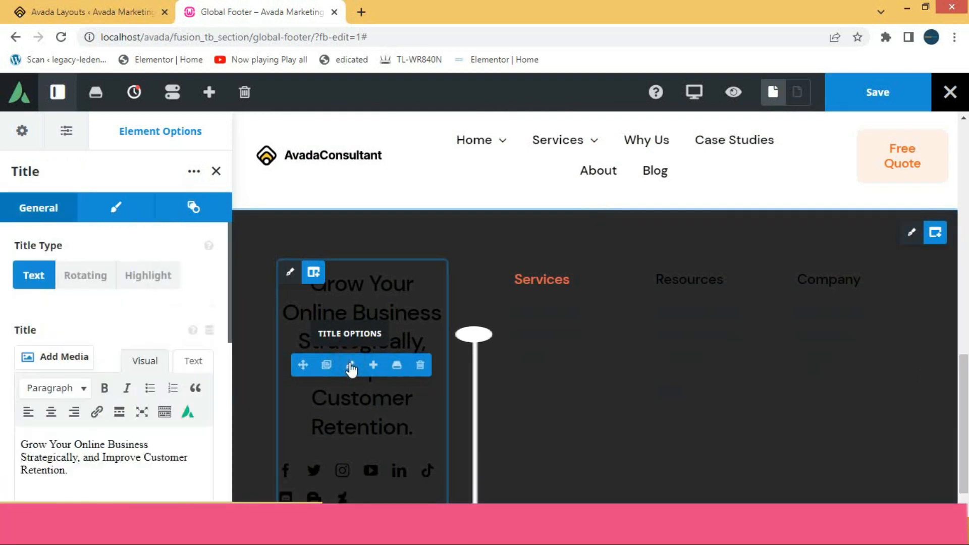
{"action": "left_click", "coordinate": [123, 215]}
{"action": "left_click_drag", "start_coordinate": [229, 279], "coordinate": [220, 372]}
{"action": "left_click", "coordinate": [24, 377]}
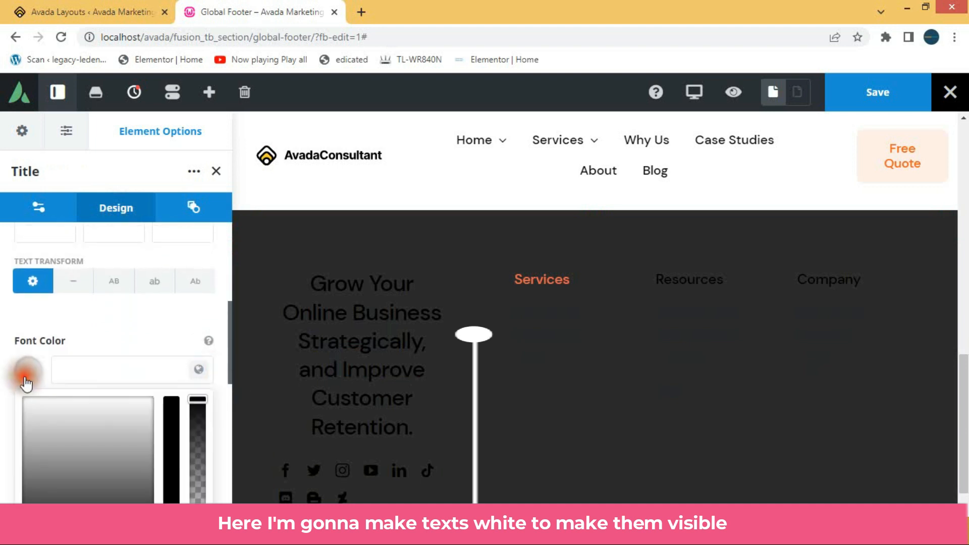
{"action": "left_click_drag", "start_coordinate": [34, 399], "coordinate": [3, 386]}
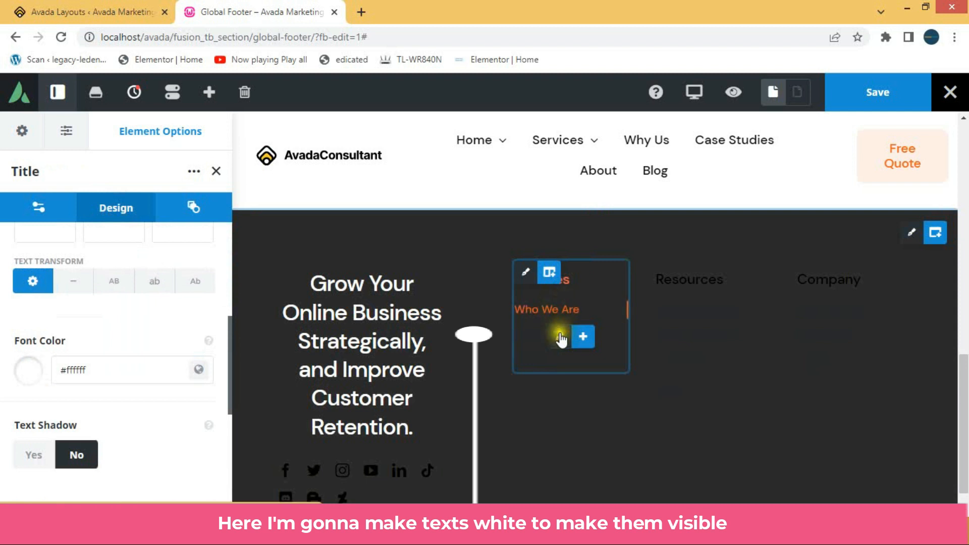
Step: Open the main menu item styling options of the menu under the Services title
{"action": "mouse_move", "coordinate": [561, 341]}
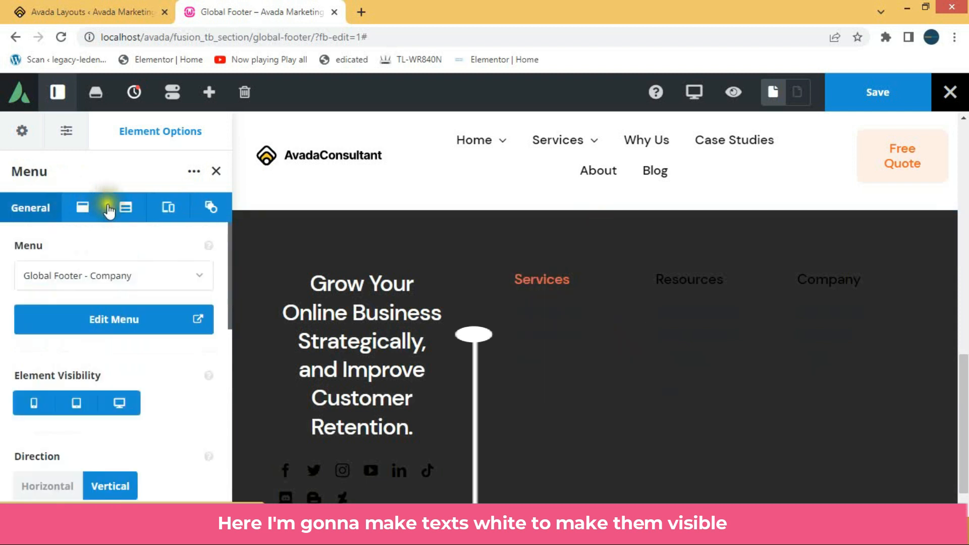
{"action": "left_click", "coordinate": [85, 210]}
{"action": "left_click", "coordinate": [118, 208]}
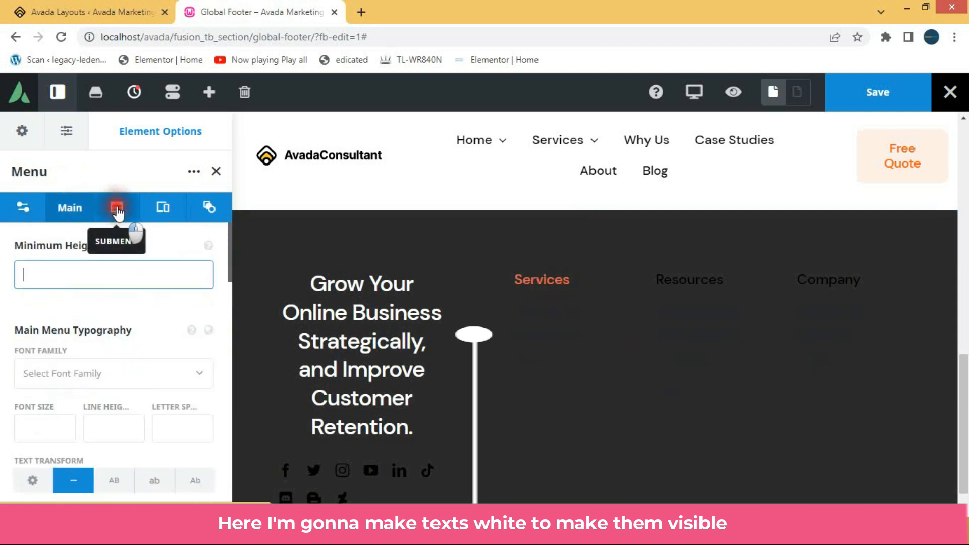
{"action": "left_click", "coordinate": [167, 209]}
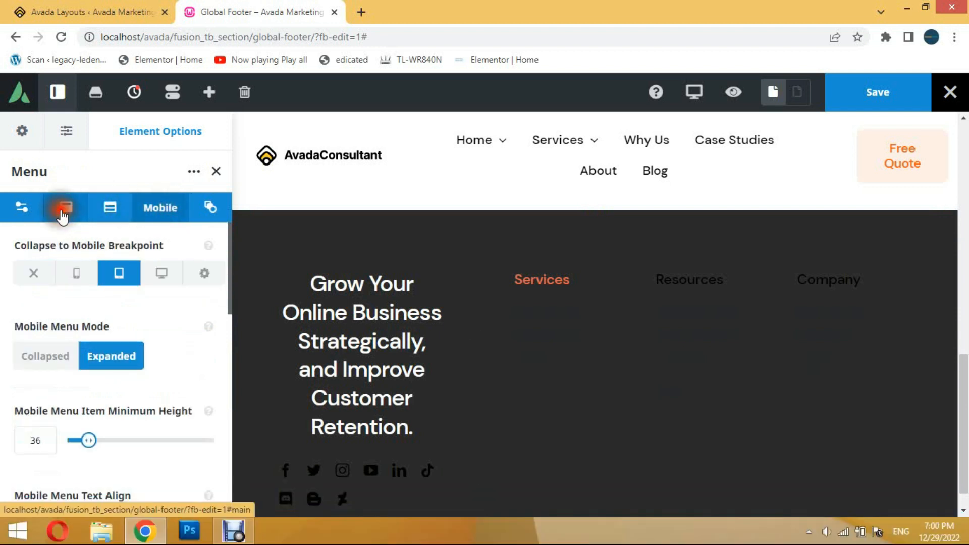
{"action": "left_click", "coordinate": [73, 212]}
{"action": "left_click_drag", "start_coordinate": [226, 267], "coordinate": [222, 461]}
Step: Try white #ffffff as the item background color of the Services menu, and clear it again
{"action": "left_click", "coordinate": [10, 406]}
{"action": "left_click", "coordinate": [46, 377]}
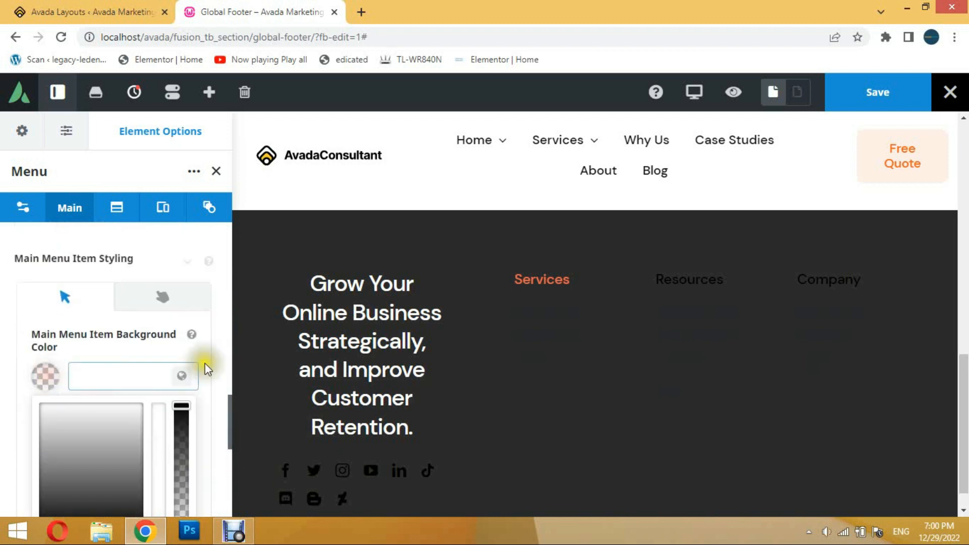
{"action": "left_click_drag", "start_coordinate": [61, 432], "coordinate": [17, 377]}
{"action": "left_click", "coordinate": [3, 371]}
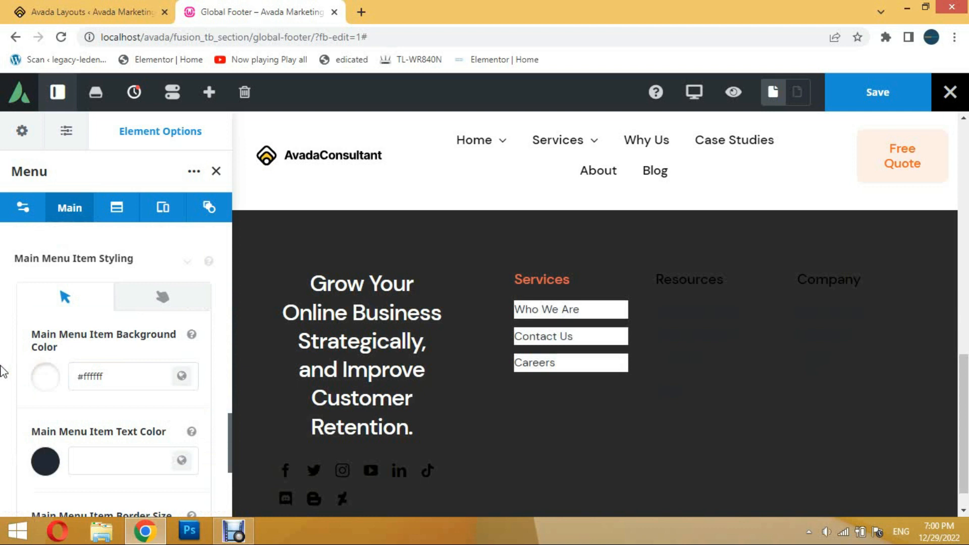
{"action": "left_click", "coordinate": [93, 378]}
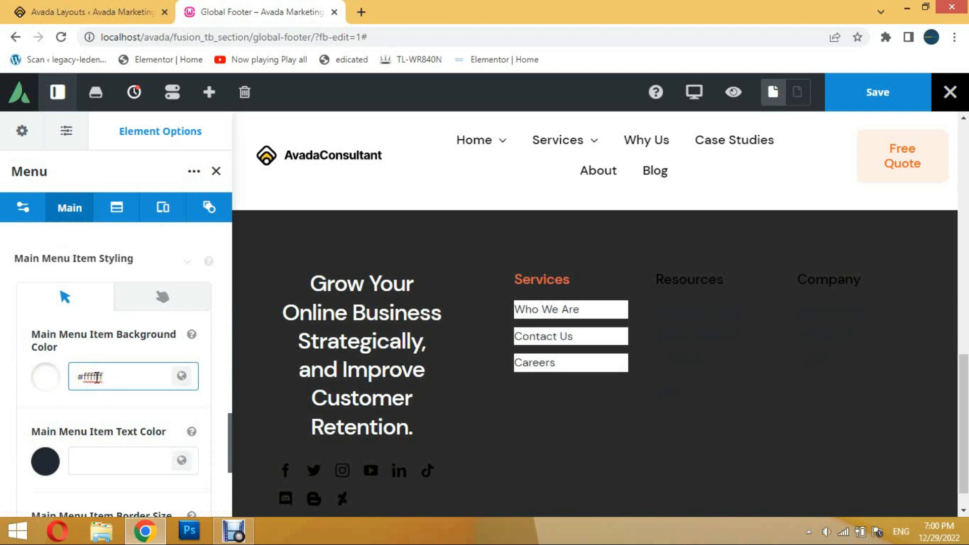
{"action": "key", "text": "ctrl+a"}
{"action": "key", "text": "BackSpace"}
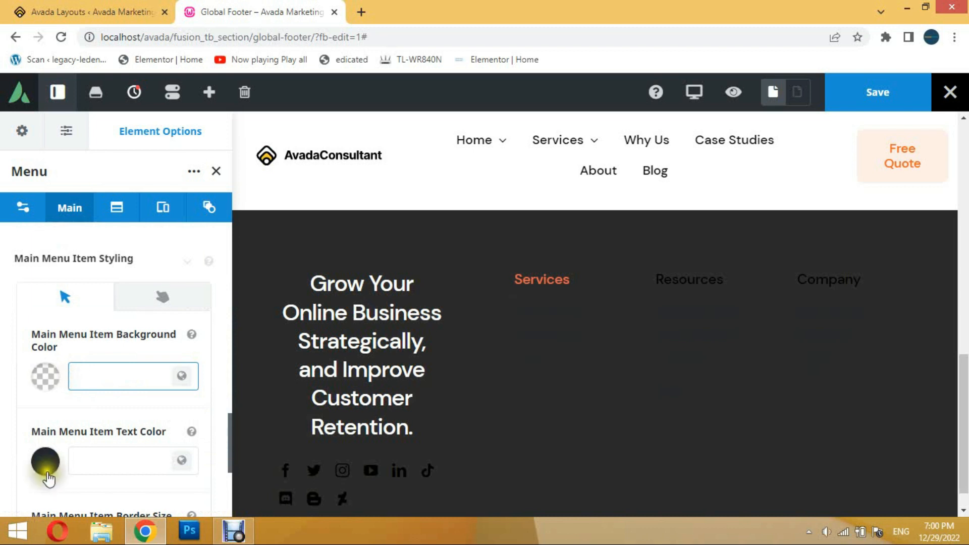
Step: Set the main menu item text color of the Services menu to white #ffffff
{"action": "left_click", "coordinate": [45, 462]}
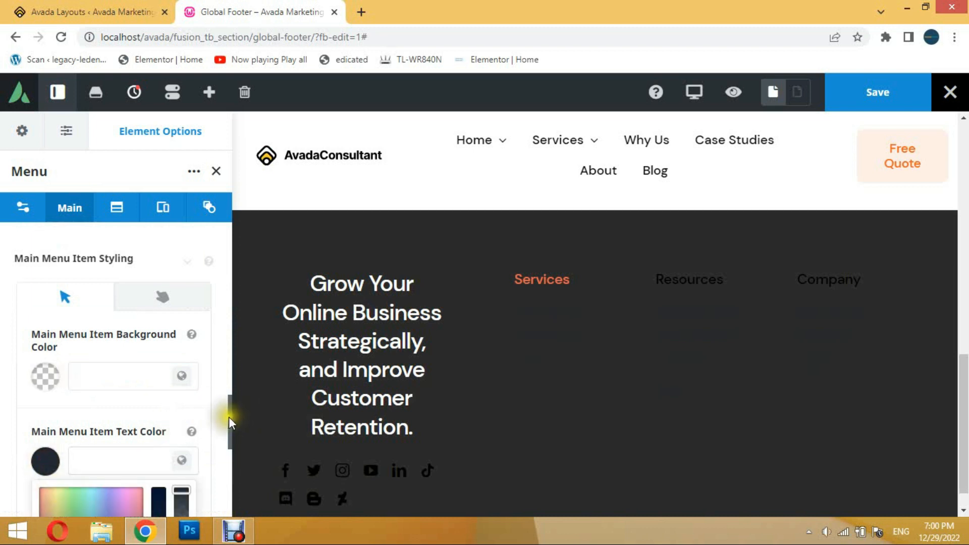
{"action": "left_click_drag", "start_coordinate": [229, 417], "coordinate": [225, 452]}
{"action": "left_click", "coordinate": [62, 316]}
{"action": "left_click", "coordinate": [104, 282]}
{"action": "double_click", "coordinate": [125, 273]}
{"action": "type", "text": "fff"}
{"action": "key", "text": "Return"}
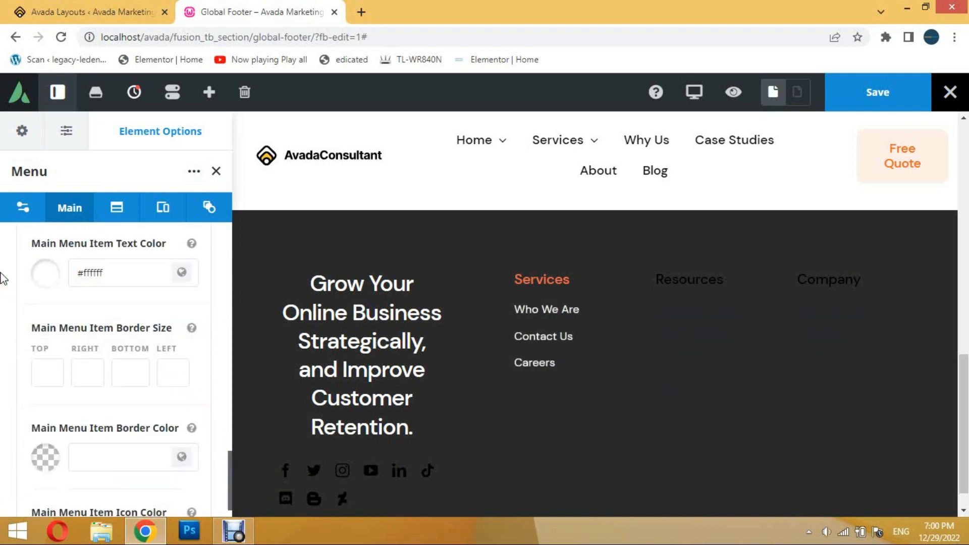
Step: Set the main menu item text color of the menu under the Resources title to white #ffffff
{"action": "left_click", "coordinate": [701, 349]}
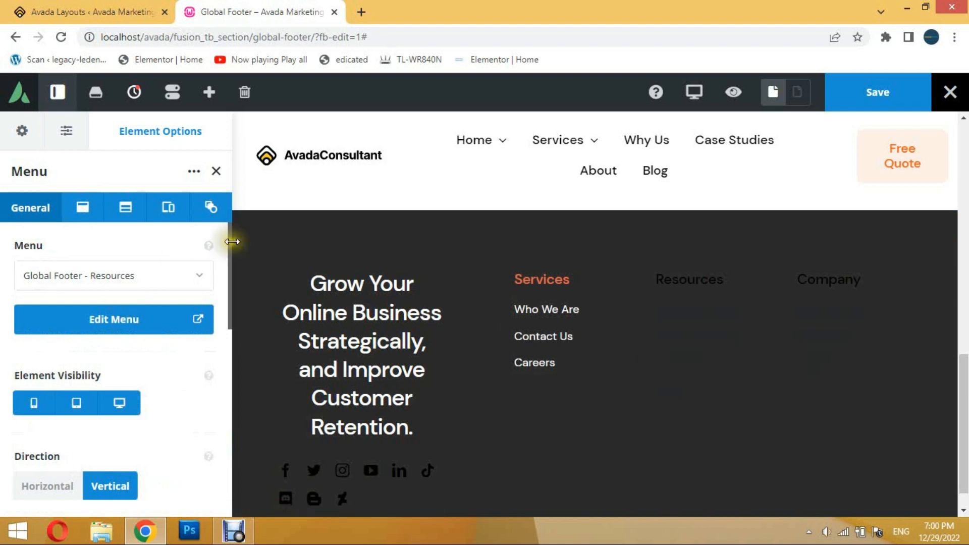
{"action": "scroll", "coordinate": [230, 247], "scroll_direction": "down", "scroll_amount": 5}
{"action": "scroll", "coordinate": [207, 325], "scroll_direction": "up", "scroll_amount": 5}
{"action": "left_click", "coordinate": [80, 207]}
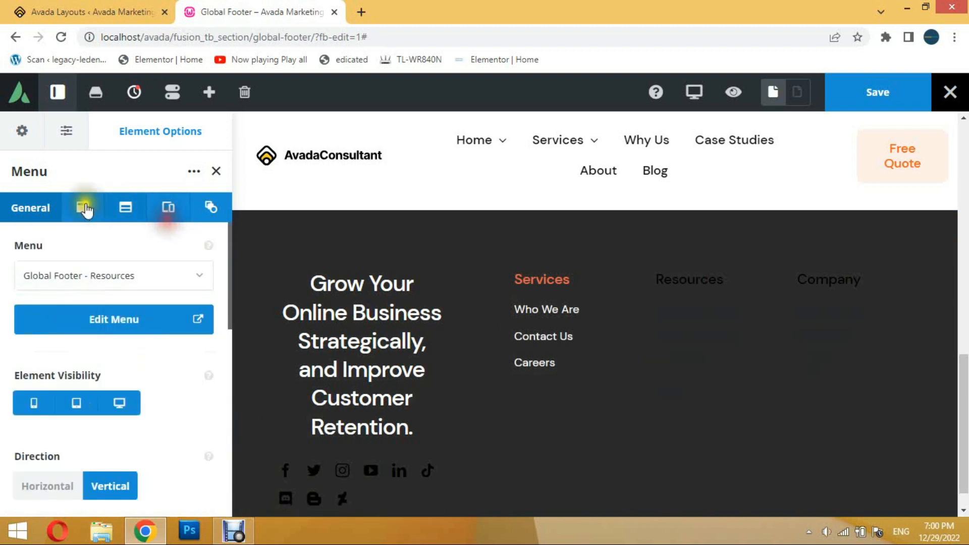
{"action": "left_click_drag", "start_coordinate": [228, 249], "coordinate": [230, 464]}
{"action": "left_click", "coordinate": [47, 335]}
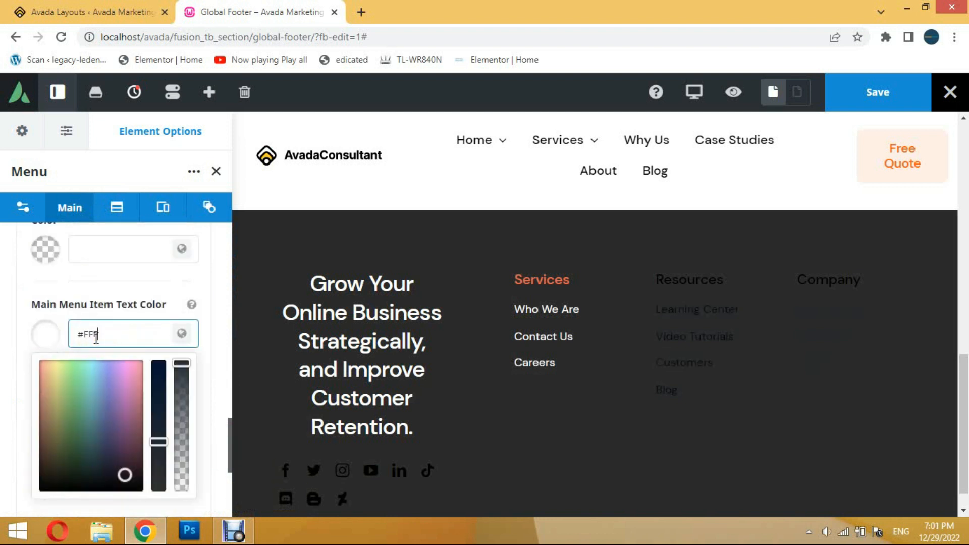
{"action": "left_click", "coordinate": [2, 310]}
Step: Set the icon color of the footer's social links to white #ffffff
{"action": "left_click_drag", "start_coordinate": [963, 386], "coordinate": [963, 403]}
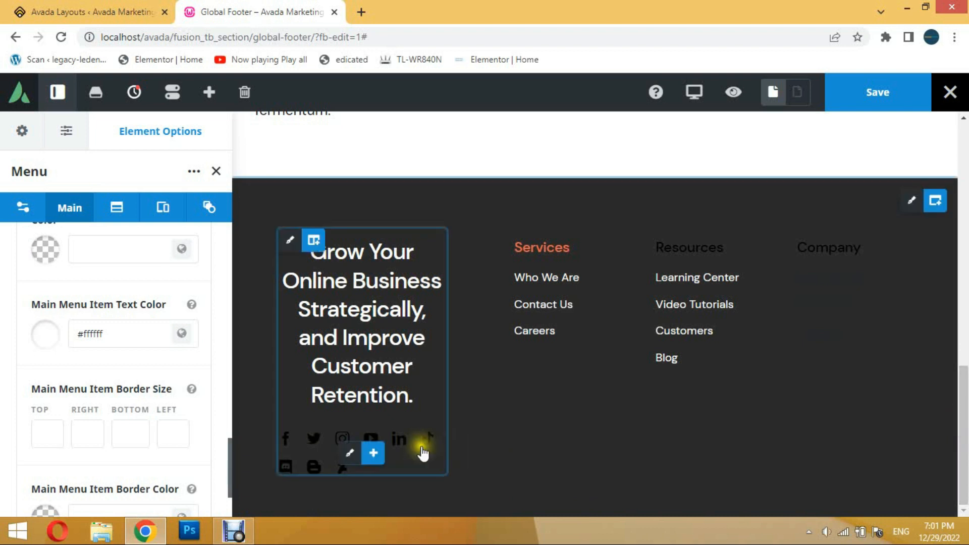
{"action": "left_click", "coordinate": [352, 454]}
{"action": "left_click", "coordinate": [117, 207]}
{"action": "left_click_drag", "start_coordinate": [227, 243], "coordinate": [227, 425]}
{"action": "left_click_drag", "start_coordinate": [58, 390], "coordinate": [17, 347]}
Step: Set the main menu item text color of the menu under the Company title to white #ffffff and save the footer
{"action": "scroll", "coordinate": [904, 214], "scroll_direction": "up", "scroll_amount": 2}
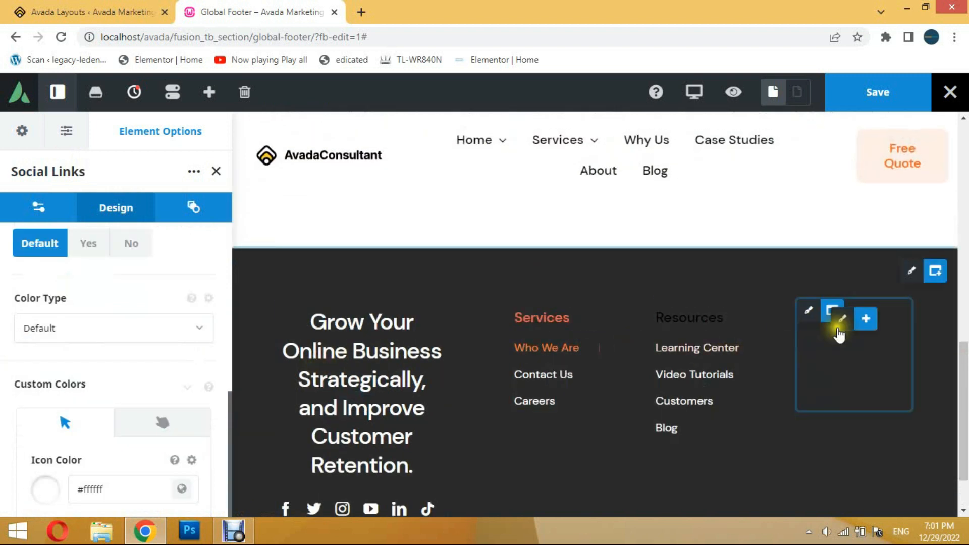
{"action": "left_click", "coordinate": [836, 376]}
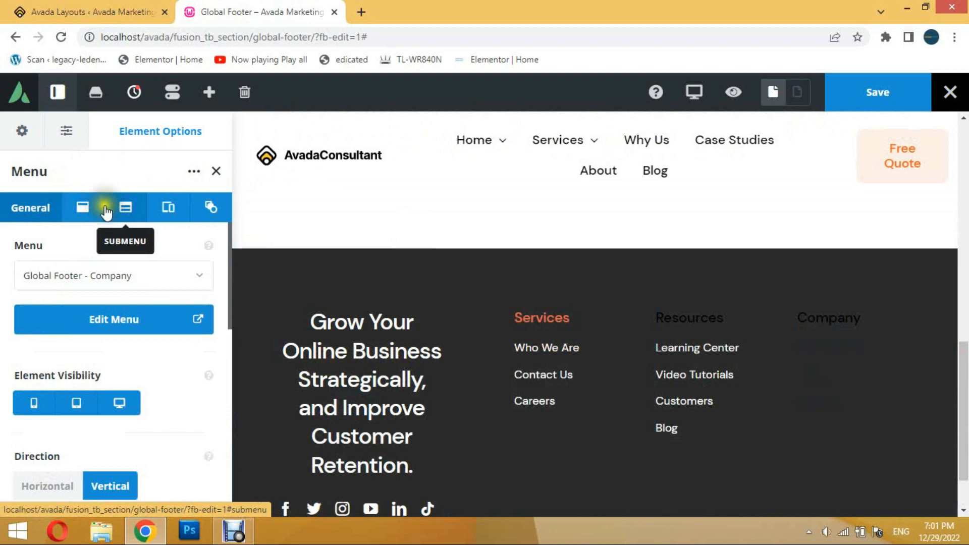
{"action": "left_click", "coordinate": [80, 207]}
{"action": "left_click_drag", "start_coordinate": [228, 252], "coordinate": [220, 470]}
{"action": "left_click", "coordinate": [40, 372]}
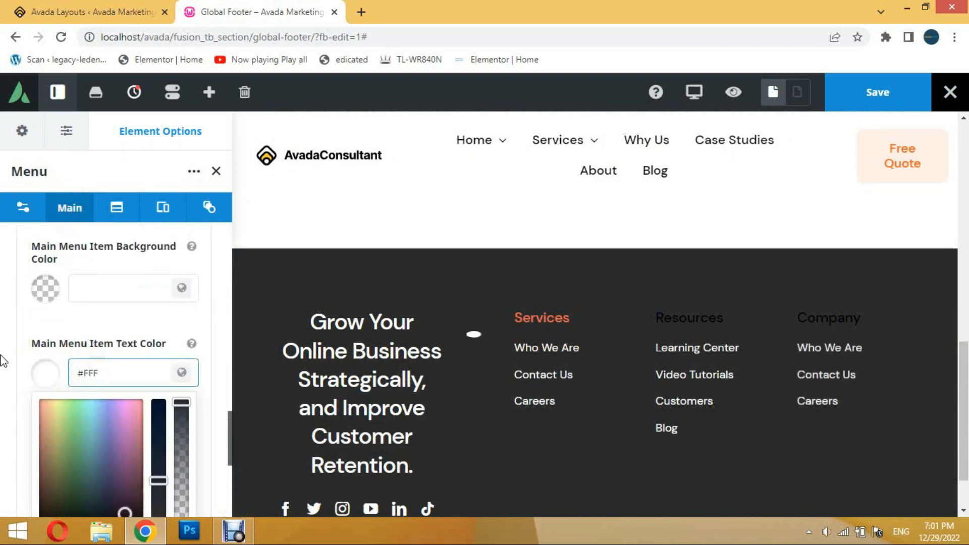
{"action": "left_click_drag", "start_coordinate": [963, 389], "coordinate": [964, 402]}
{"action": "left_click", "coordinate": [2, 381]}
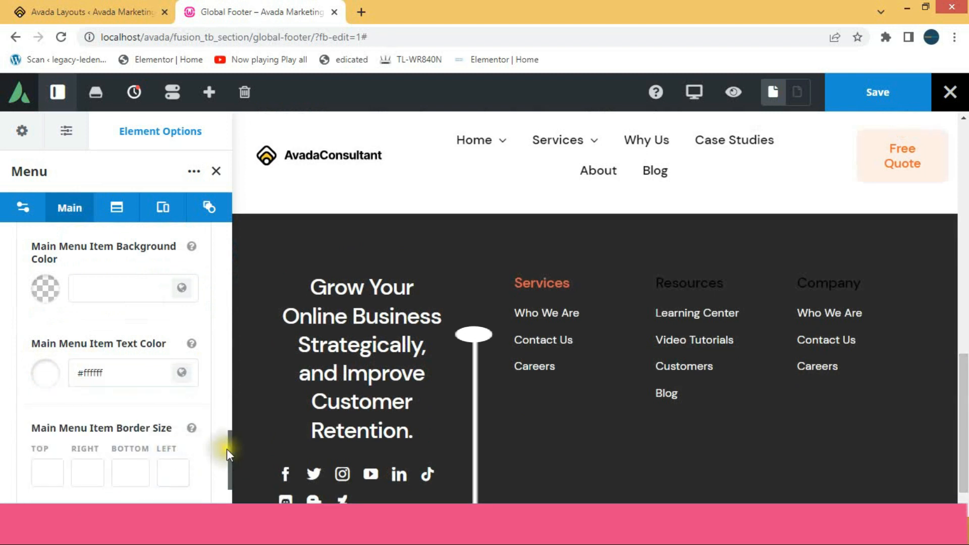
{"action": "left_click", "coordinate": [878, 92]}
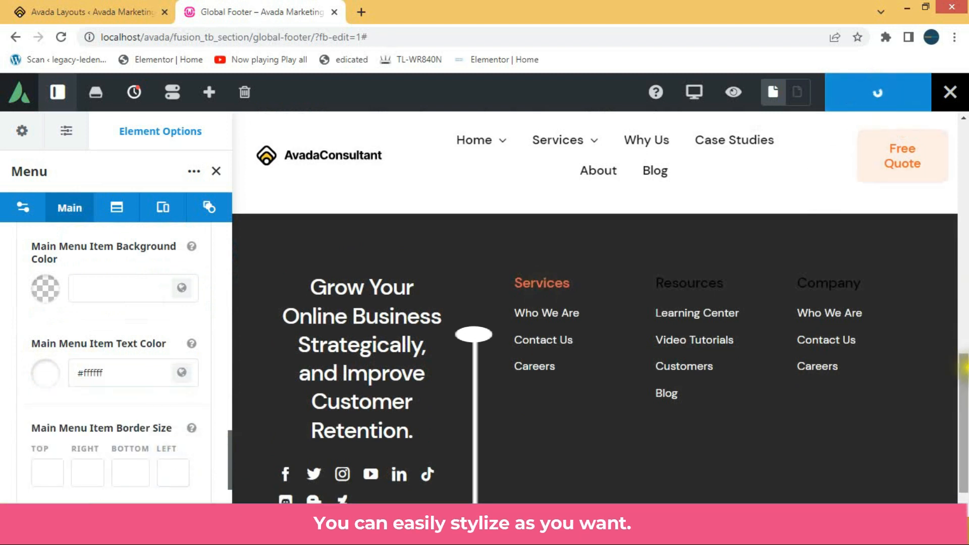
{"action": "scroll", "coordinate": [964, 376], "scroll_direction": "down", "scroll_amount": 1}
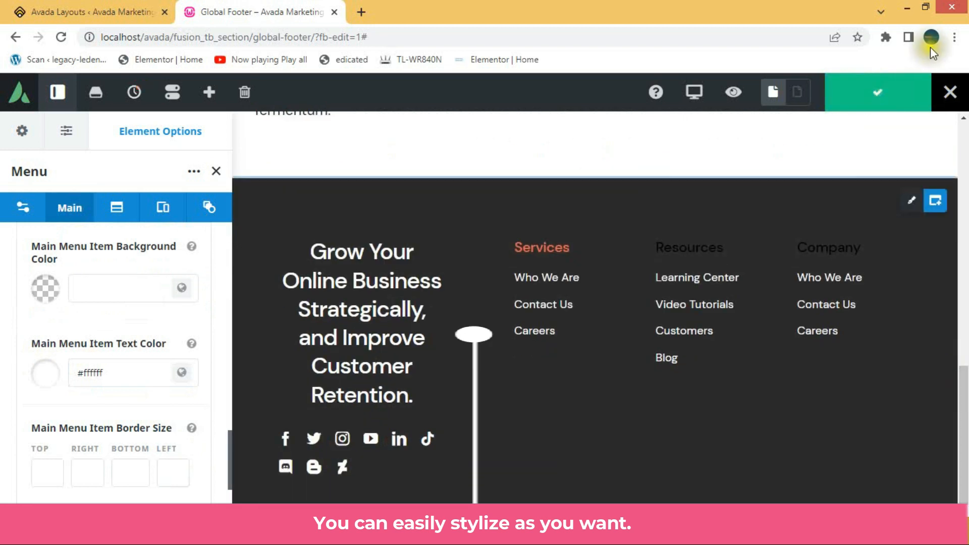
Step: Open the live site from the Avada Layouts page in a new tab and examine the restyled footer on the homepage
{"action": "left_click", "coordinate": [123, 11]}
{"action": "mouse_move", "coordinate": [76, 84]}
{"action": "right_click", "coordinate": [52, 108]}
{"action": "left_click", "coordinate": [80, 119]}
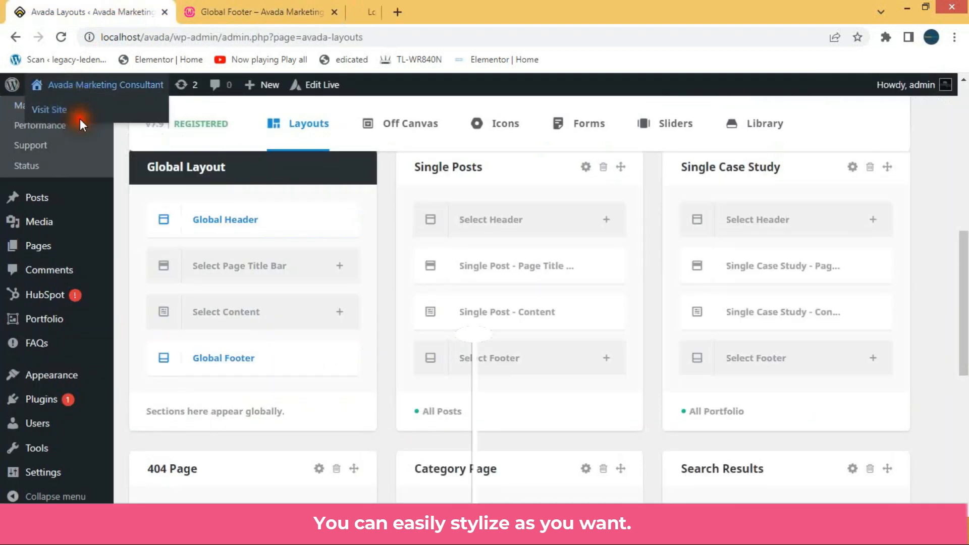
{"action": "left_click", "coordinate": [414, 14]}
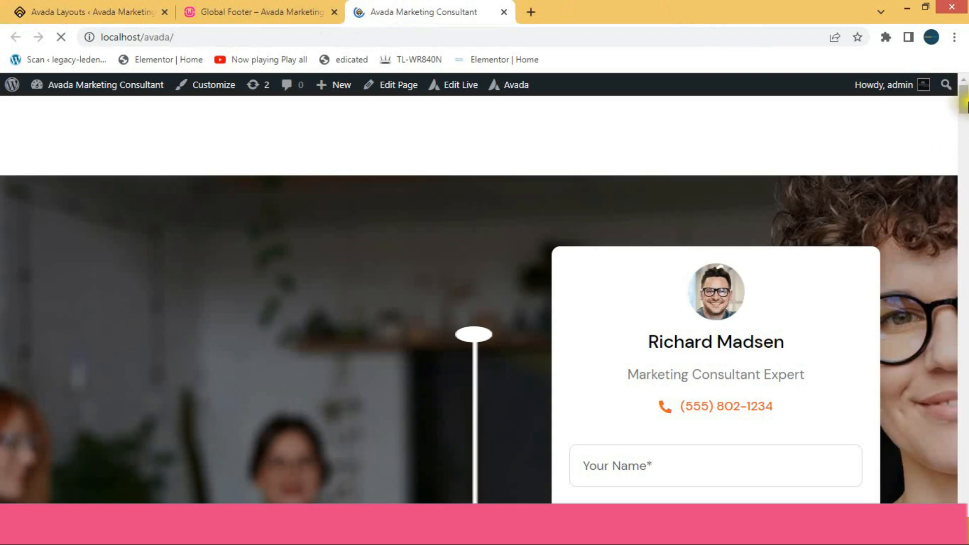
{"action": "left_click_drag", "start_coordinate": [963, 101], "coordinate": [964, 488]}
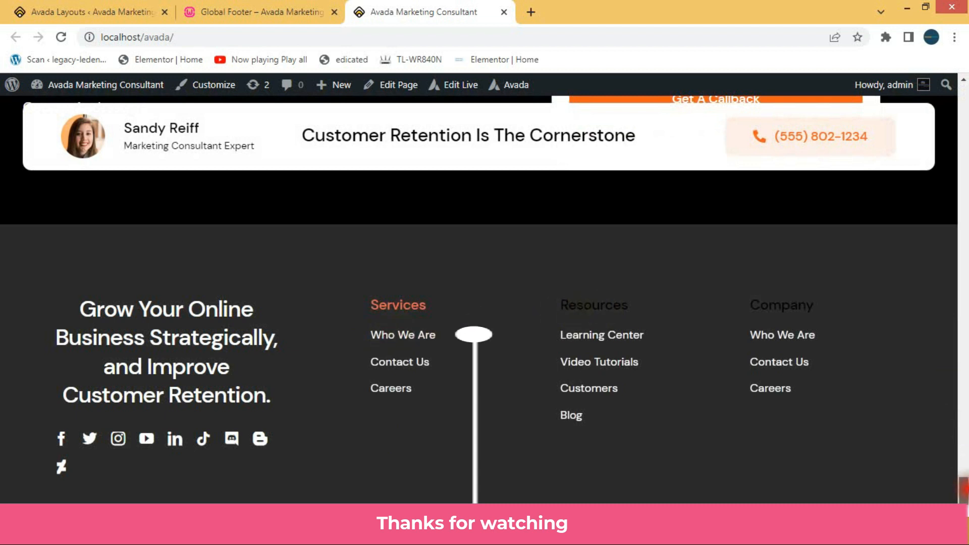
{"action": "left_click_drag", "start_coordinate": [965, 488], "coordinate": [964, 71]}
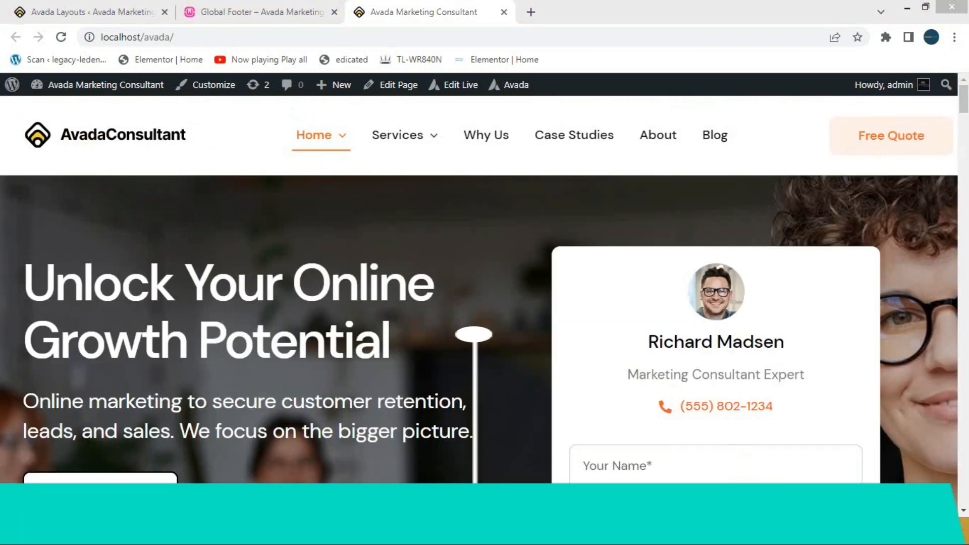
{"action": "left_click", "coordinate": [808, 532]}
{"action": "left_click", "coordinate": [786, 459]}
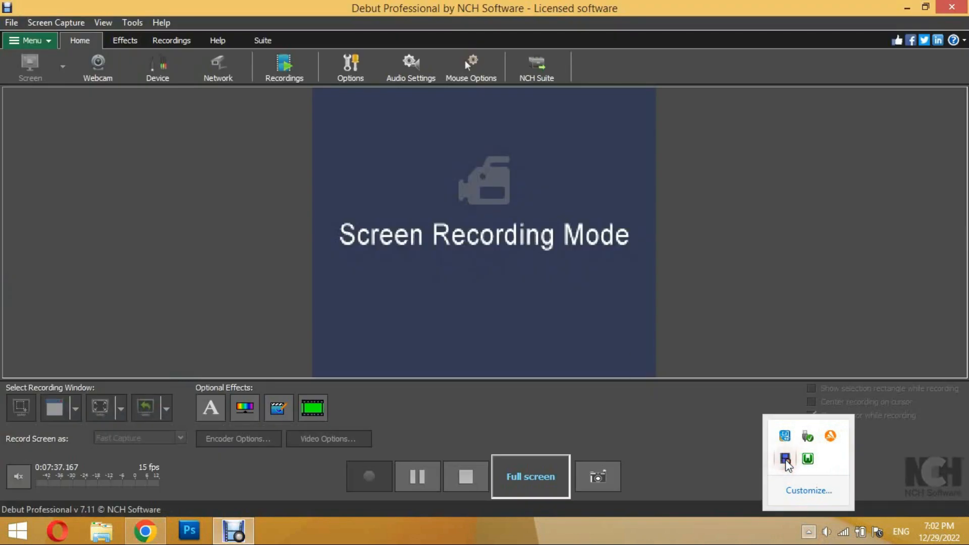